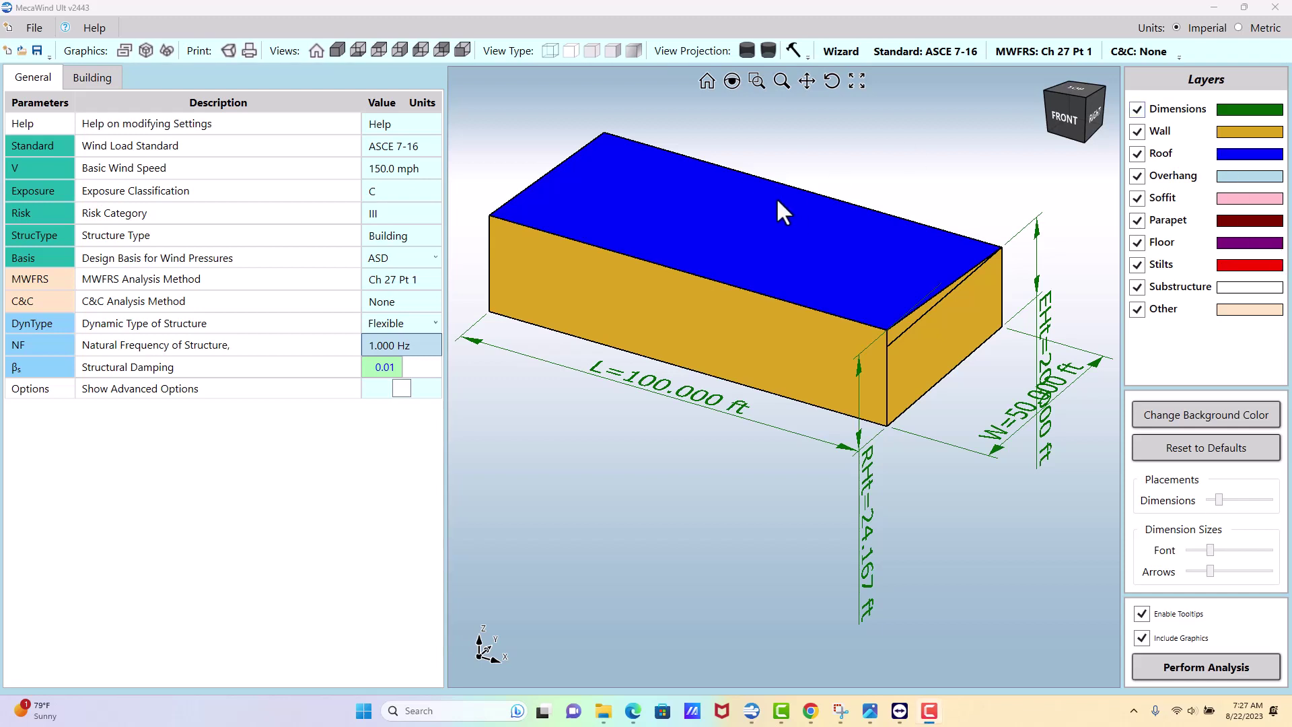
- Switch the structure type from a building to Trussed Tower
{"action": "left_click", "coordinate": [397, 241]}
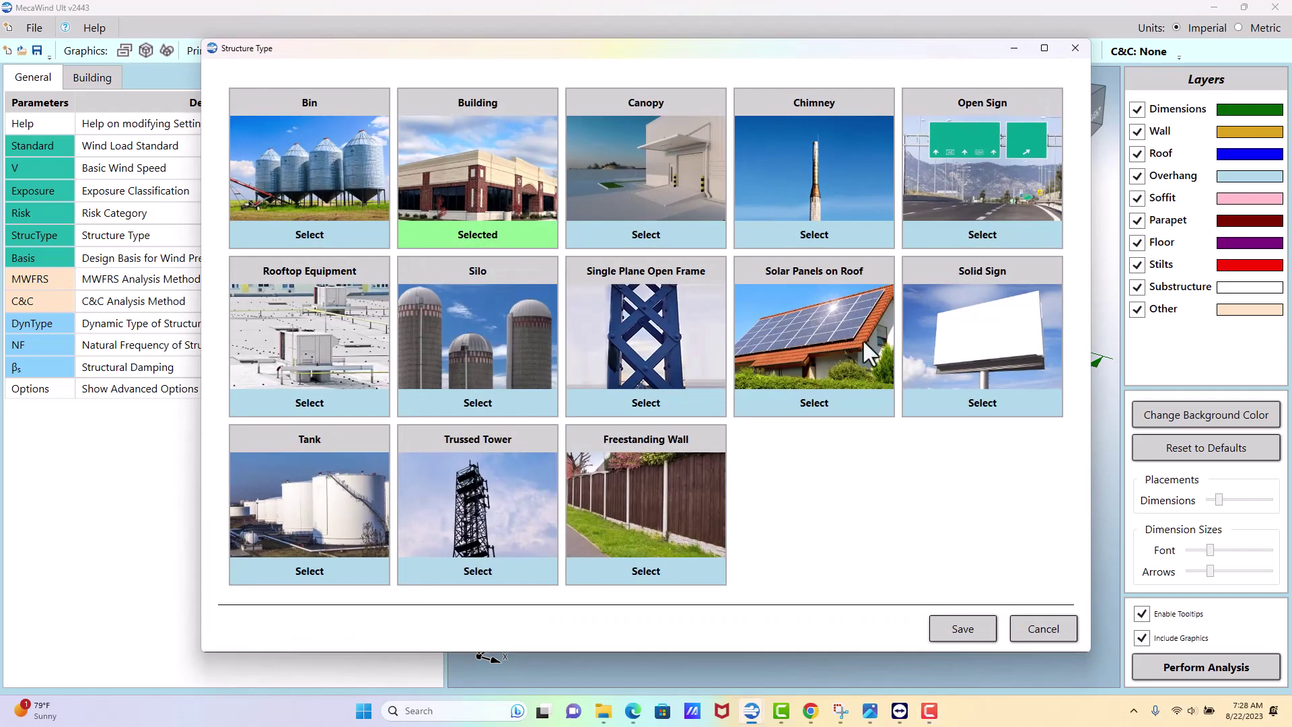
{"action": "left_click", "coordinate": [475, 572]}
{"action": "left_click", "coordinate": [952, 628]}
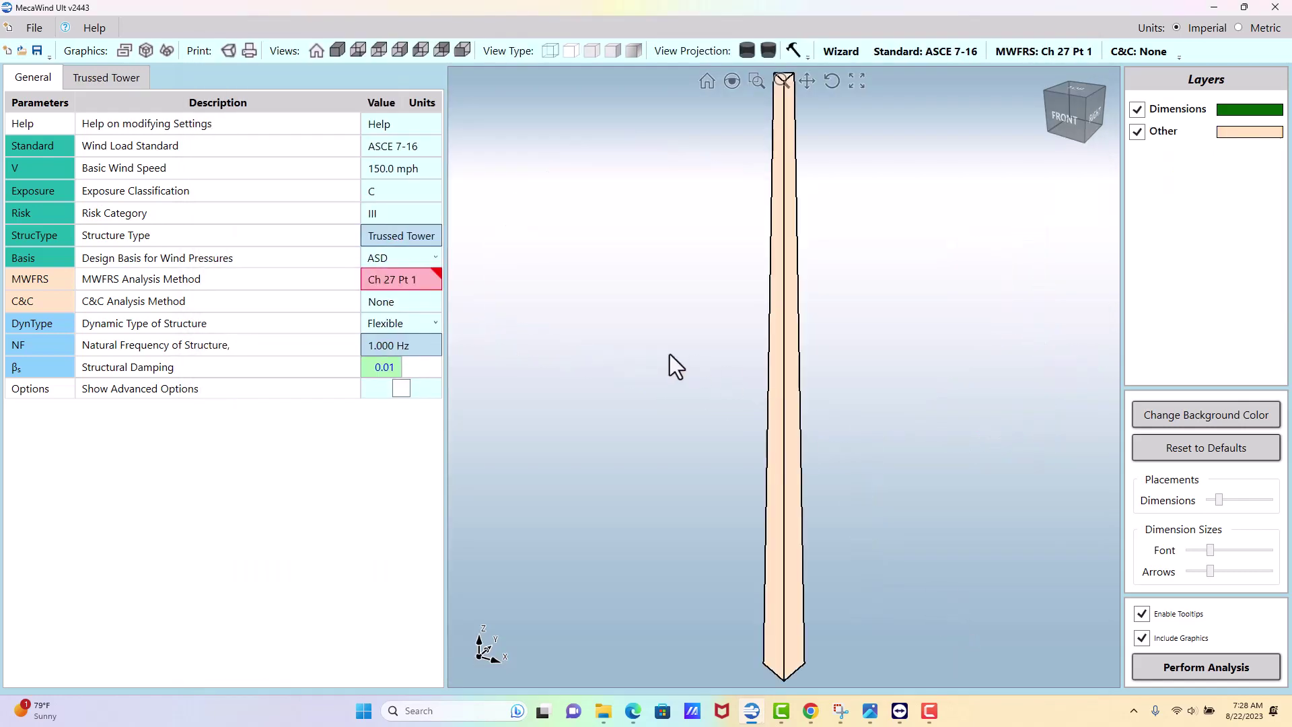
- Choose Ch 29 instead of Ch 27 Pt 1 as the MWFRS analysis method
{"action": "left_click", "coordinate": [404, 281]}
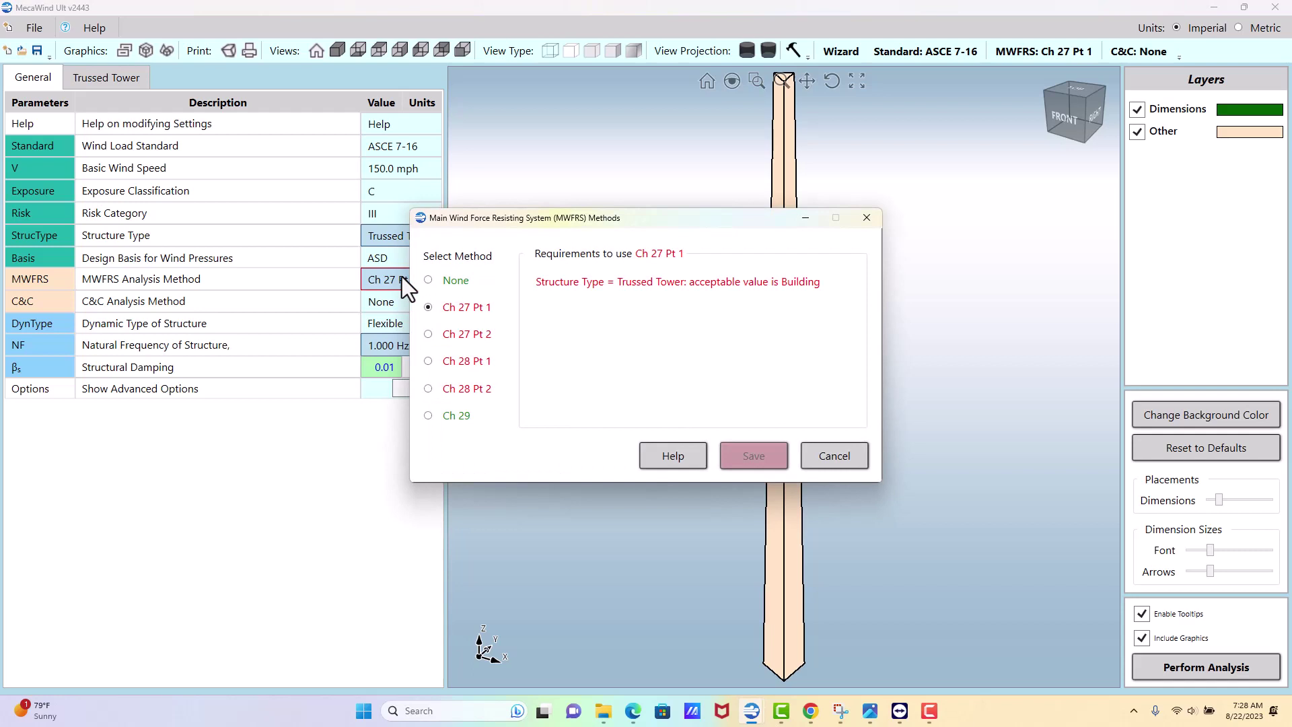
{"action": "left_click", "coordinate": [428, 416]}
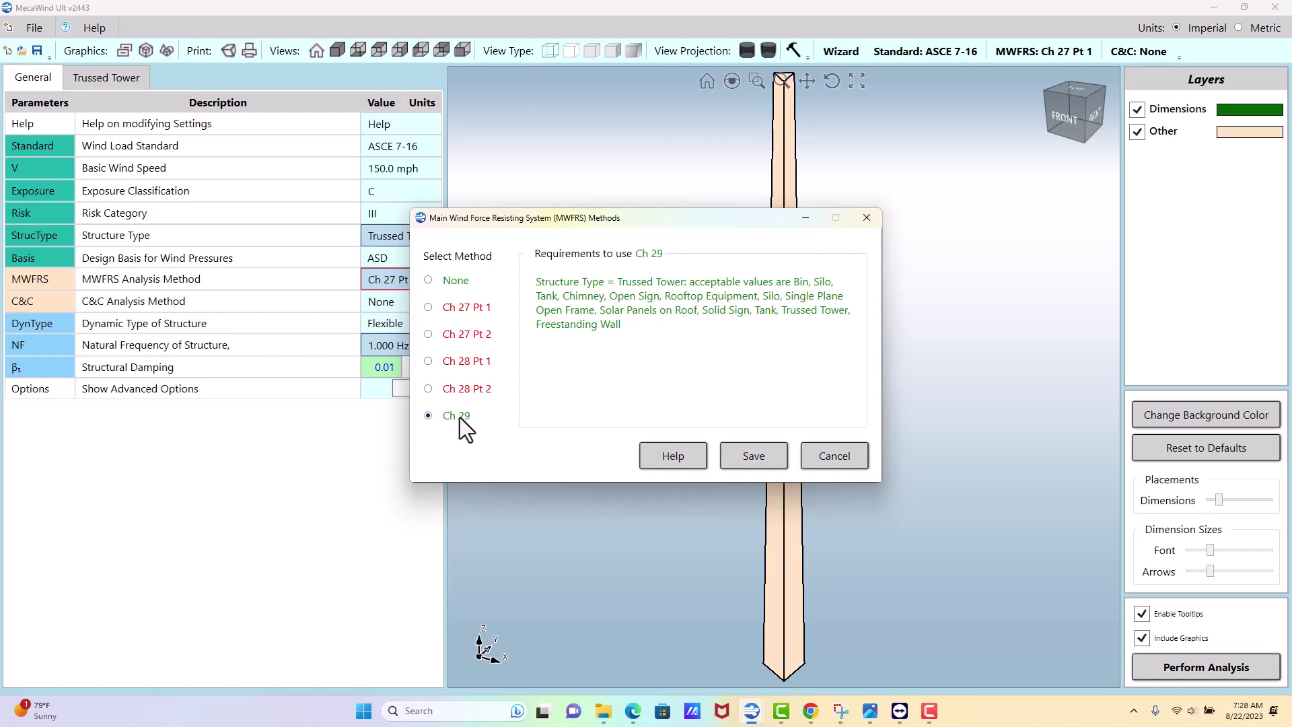
{"action": "left_click", "coordinate": [756, 454]}
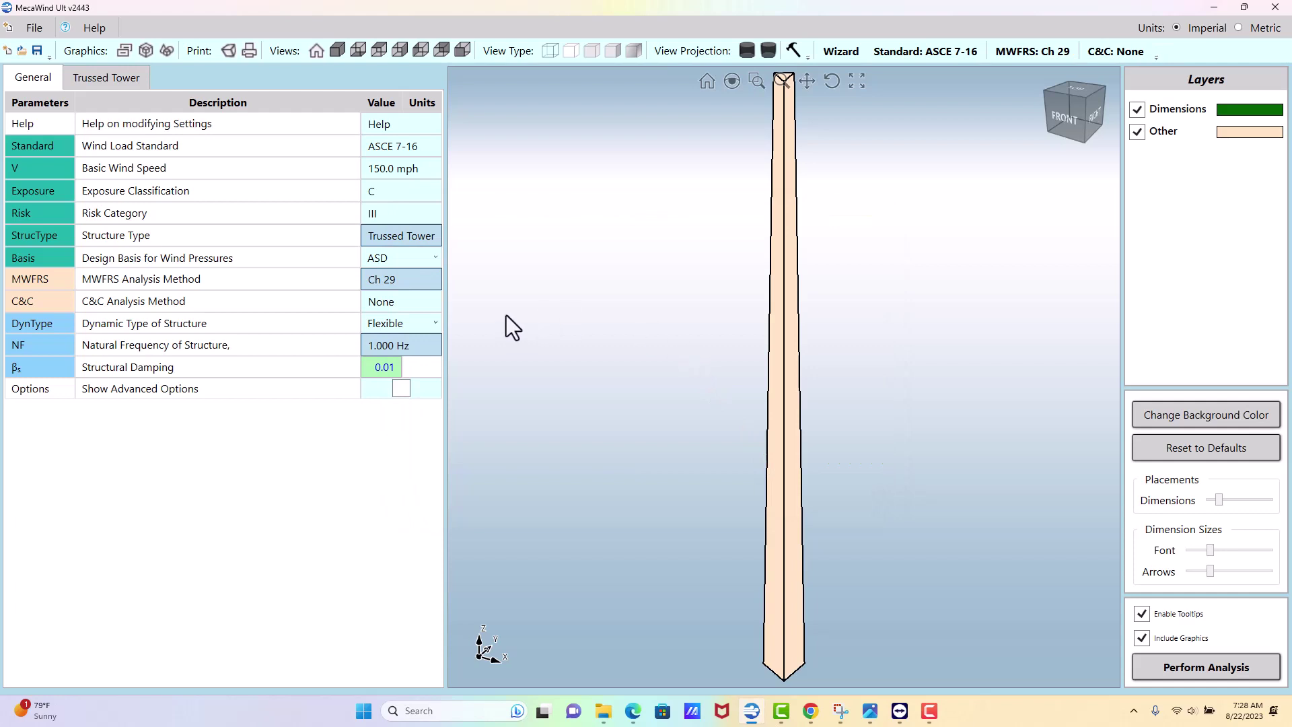
- Estimate the natural frequency with the Free-Standing Lattice Tower method
{"action": "left_click", "coordinate": [434, 322]}
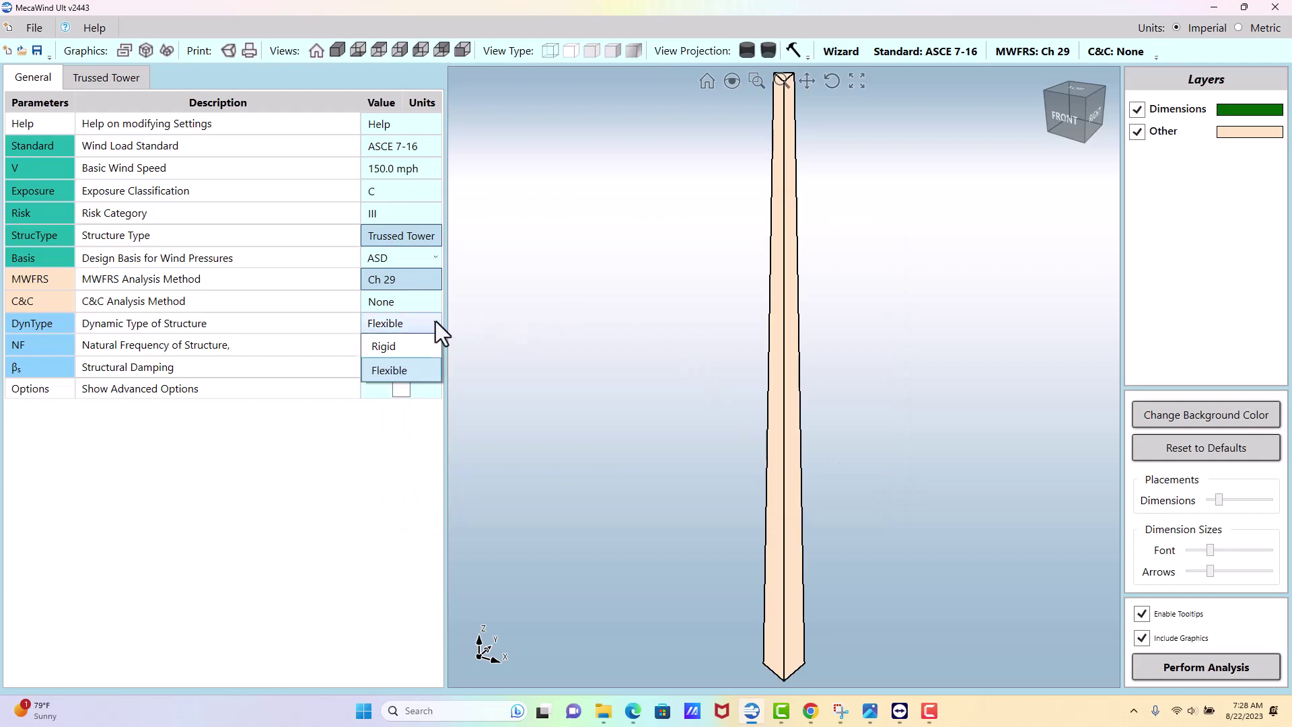
{"action": "left_click", "coordinate": [435, 320]}
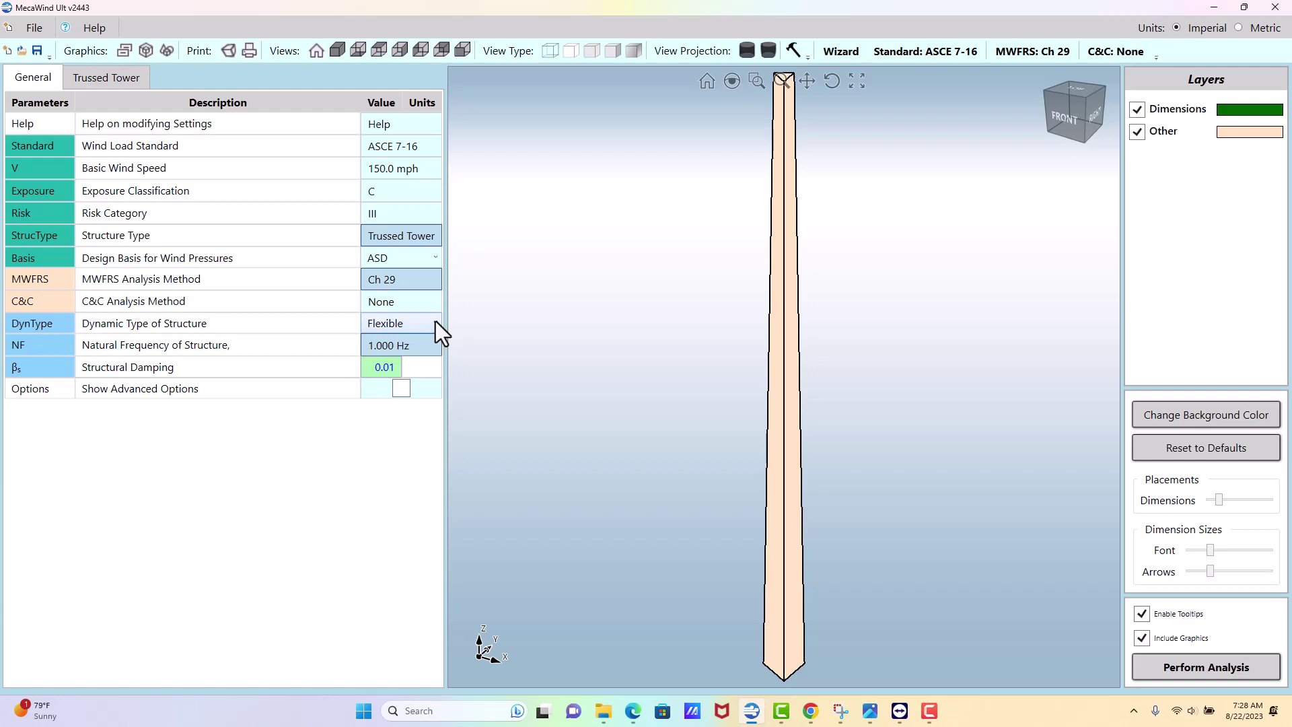
{"action": "left_click", "coordinate": [435, 321]}
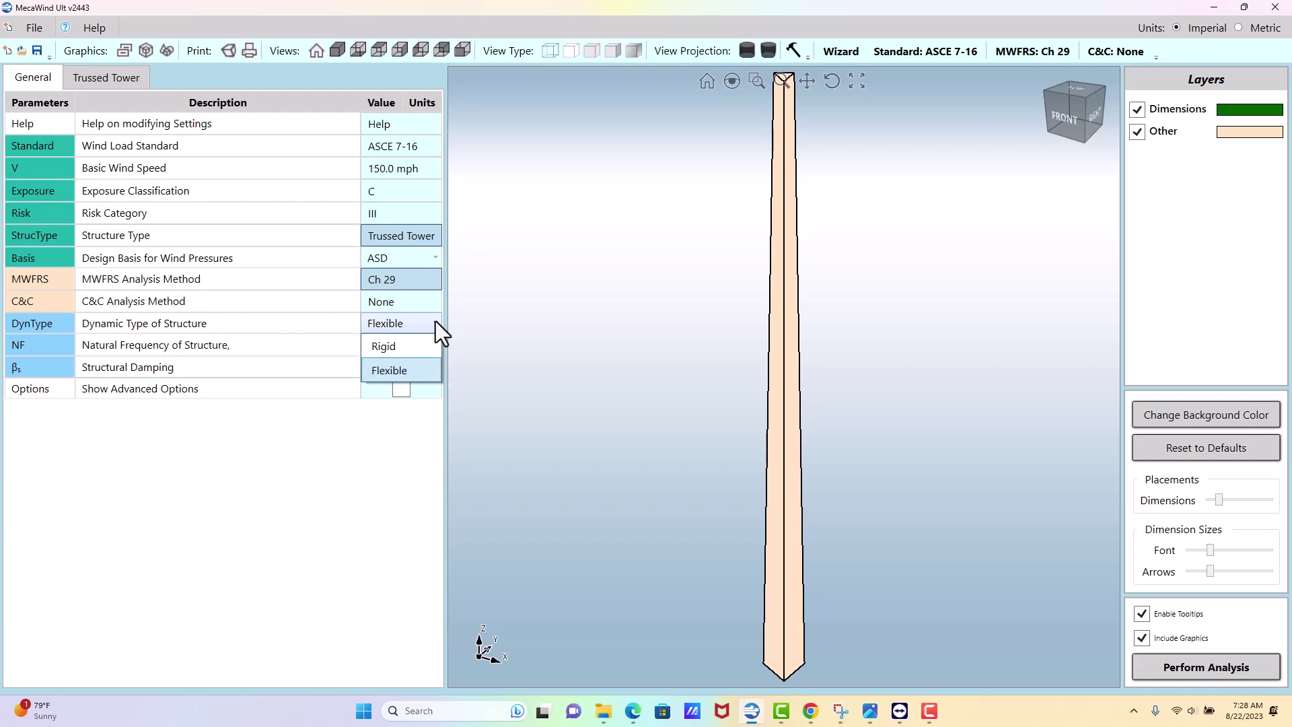
{"action": "left_click", "coordinate": [435, 321]}
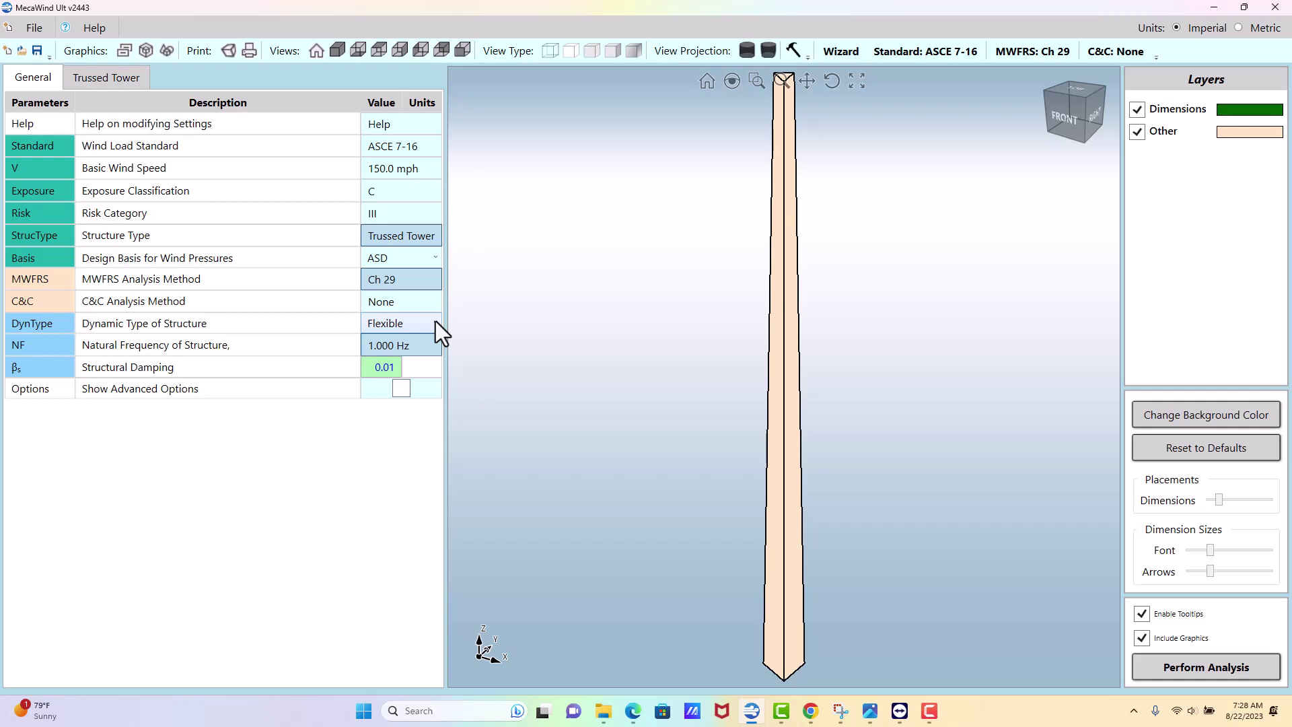
{"action": "left_click", "coordinate": [408, 344]}
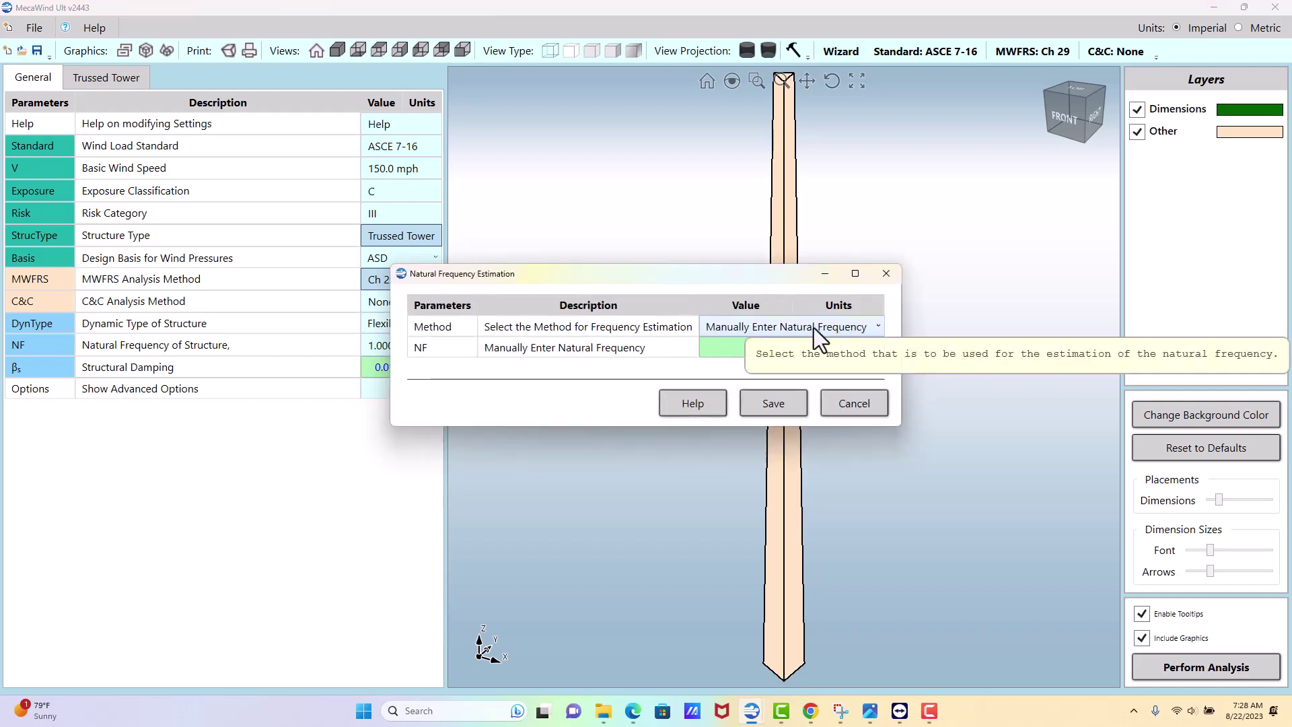
{"action": "left_click", "coordinate": [873, 328]}
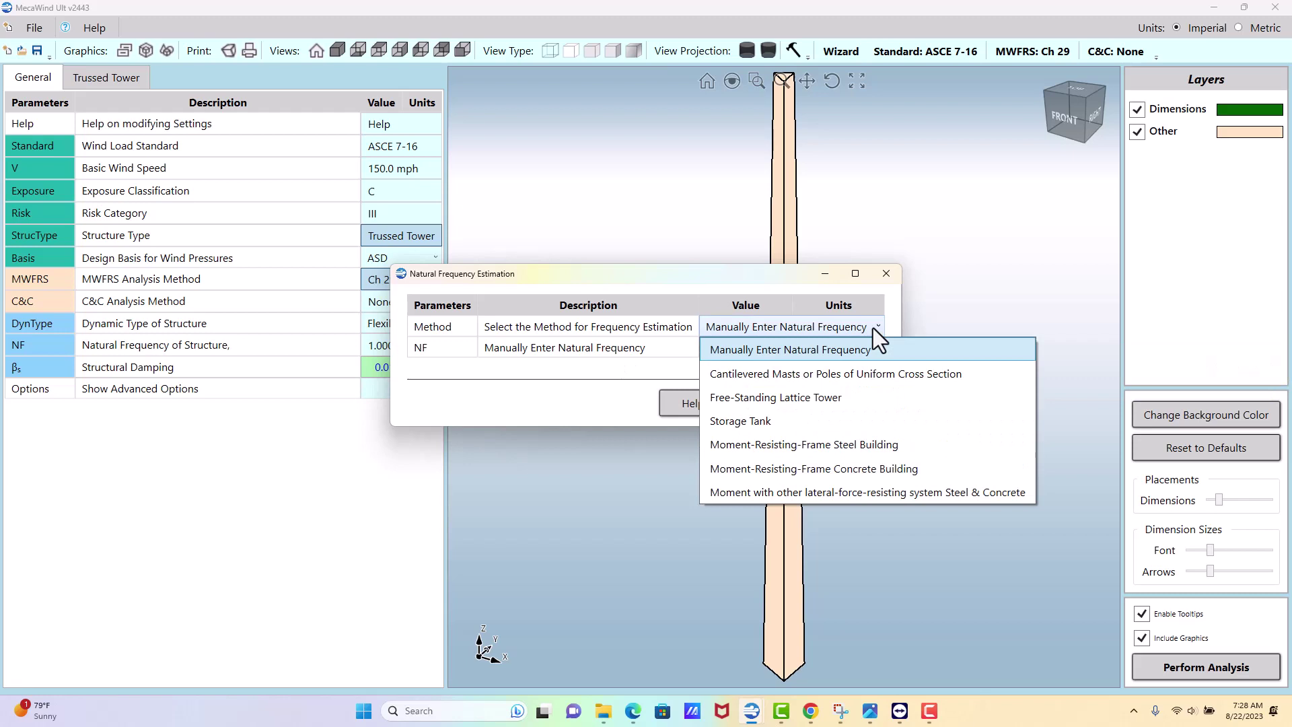
{"action": "left_click", "coordinate": [792, 397]}
- Enter average width 4.5 to keep 2.215 Hz, then set the dynamic type to Rigid
{"action": "left_click", "coordinate": [758, 347]}
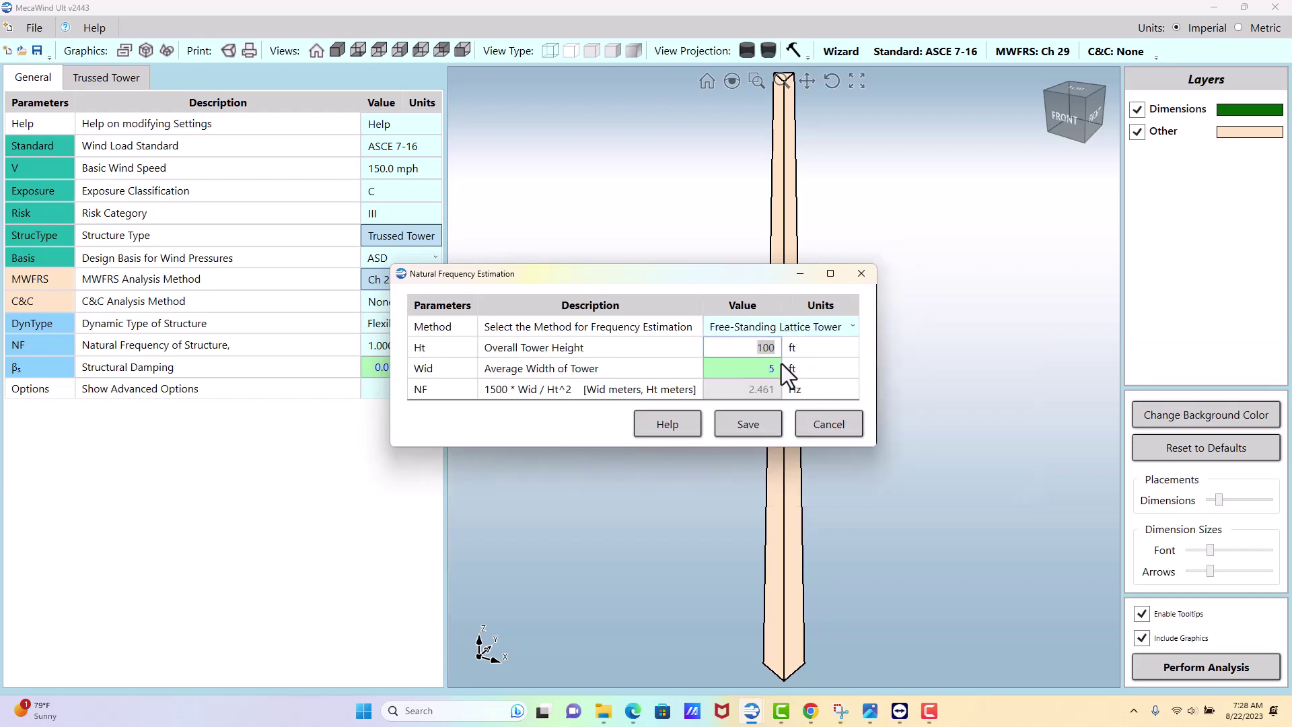
{"action": "left_click", "coordinate": [748, 370]}
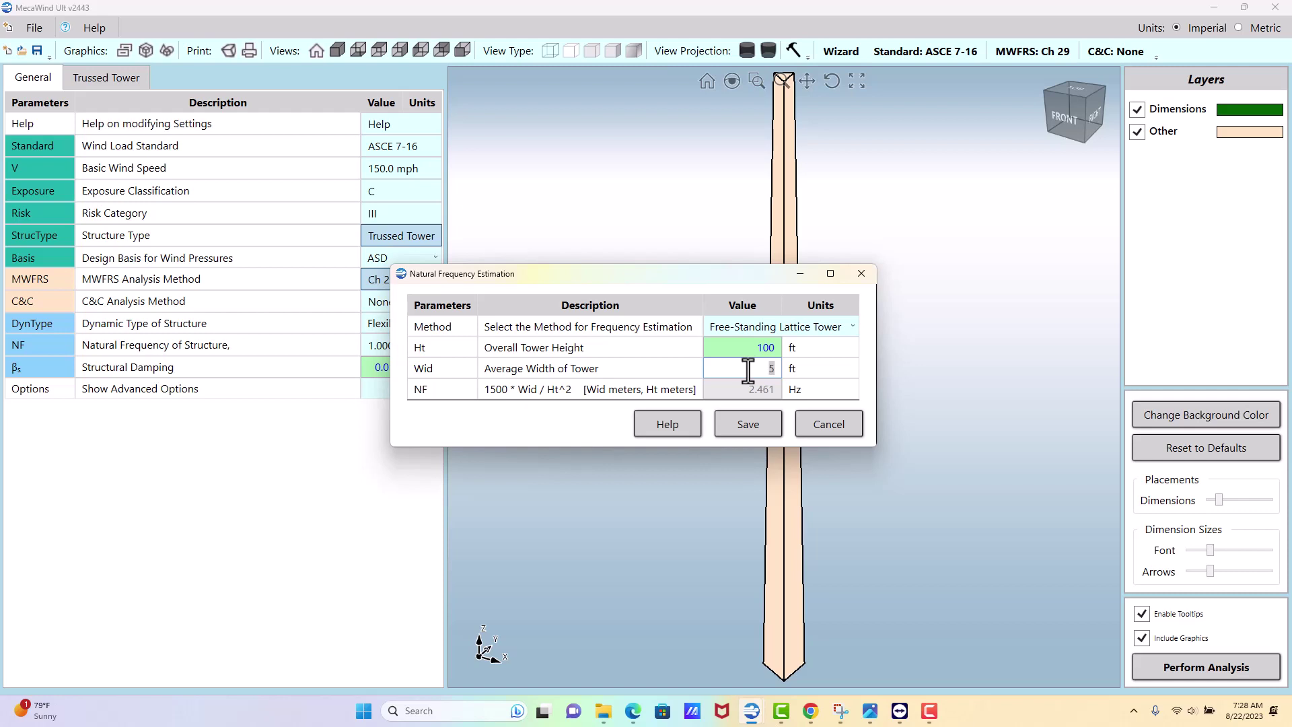
{"action": "type", "text": "4.5"}
{"action": "left_click", "coordinate": [751, 419]}
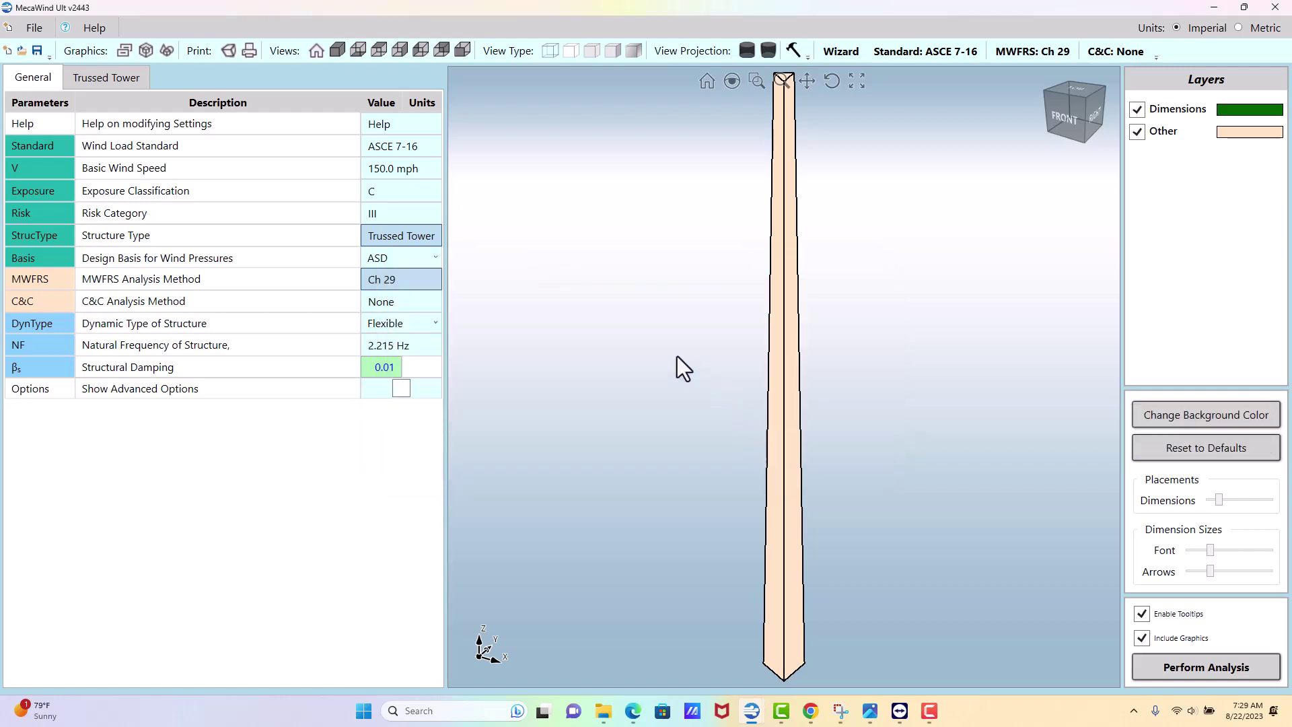
{"action": "left_click", "coordinate": [436, 323]}
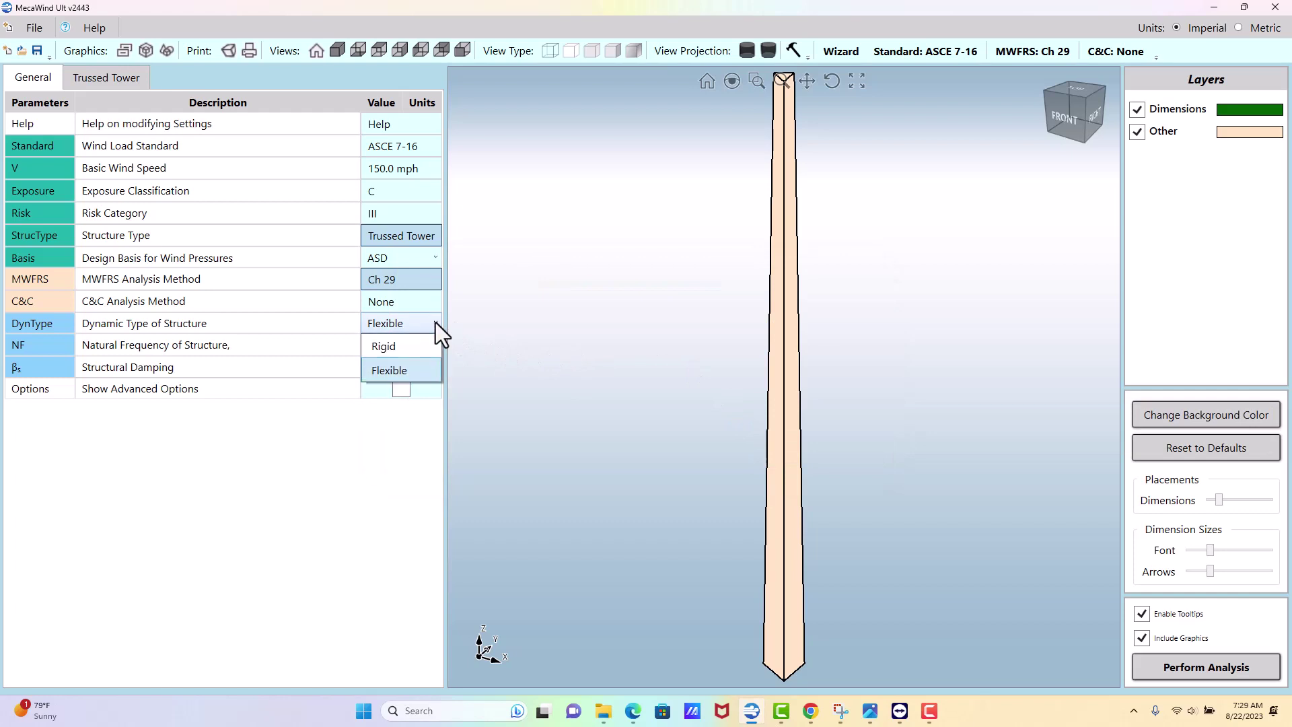
{"action": "left_click", "coordinate": [424, 349]}
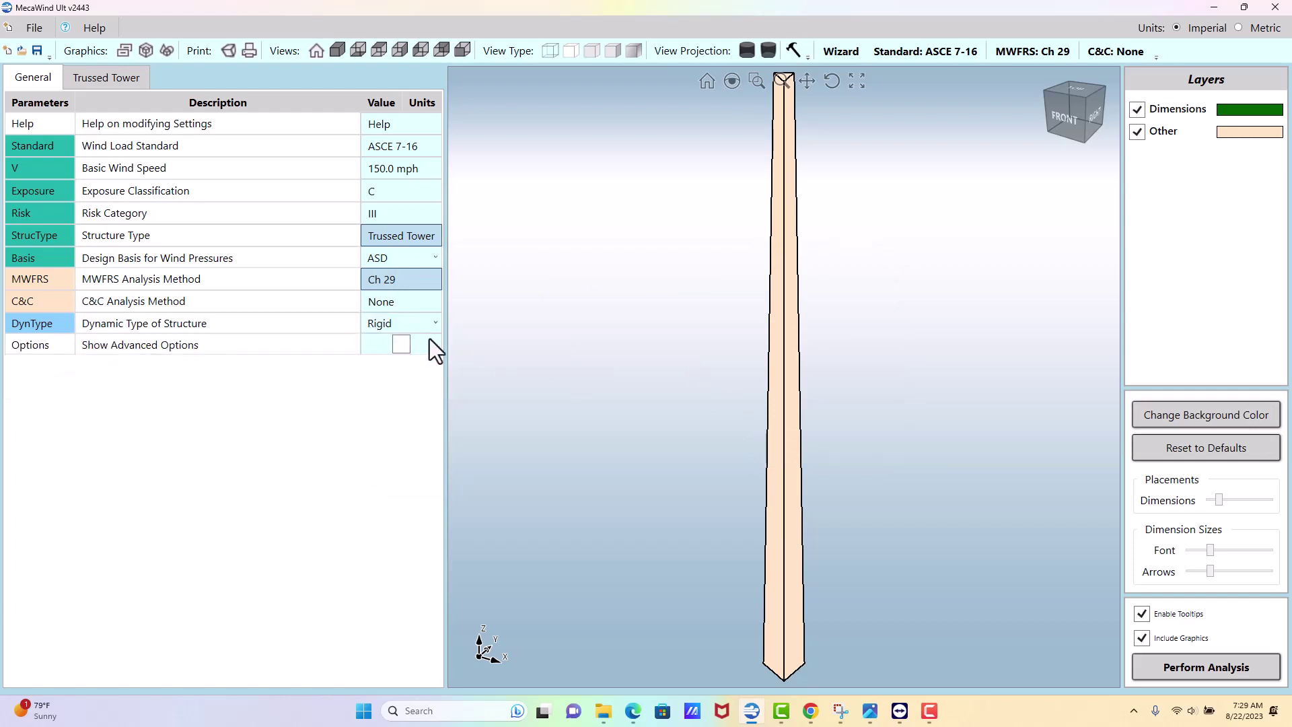
- Show the Trussed Tower table and set the 0–100 ft section's solidity ratio to 0.3
{"action": "left_click", "coordinate": [107, 79]}
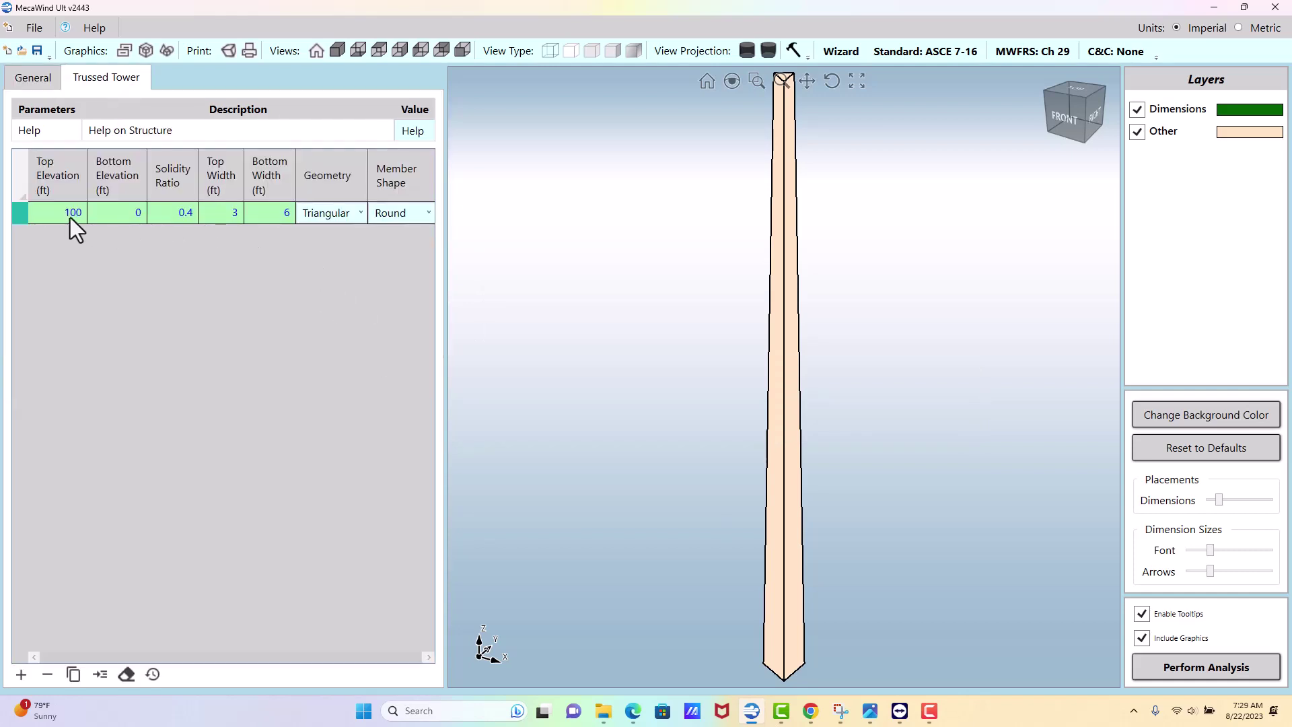
{"action": "mouse_move", "coordinate": [71, 216]}
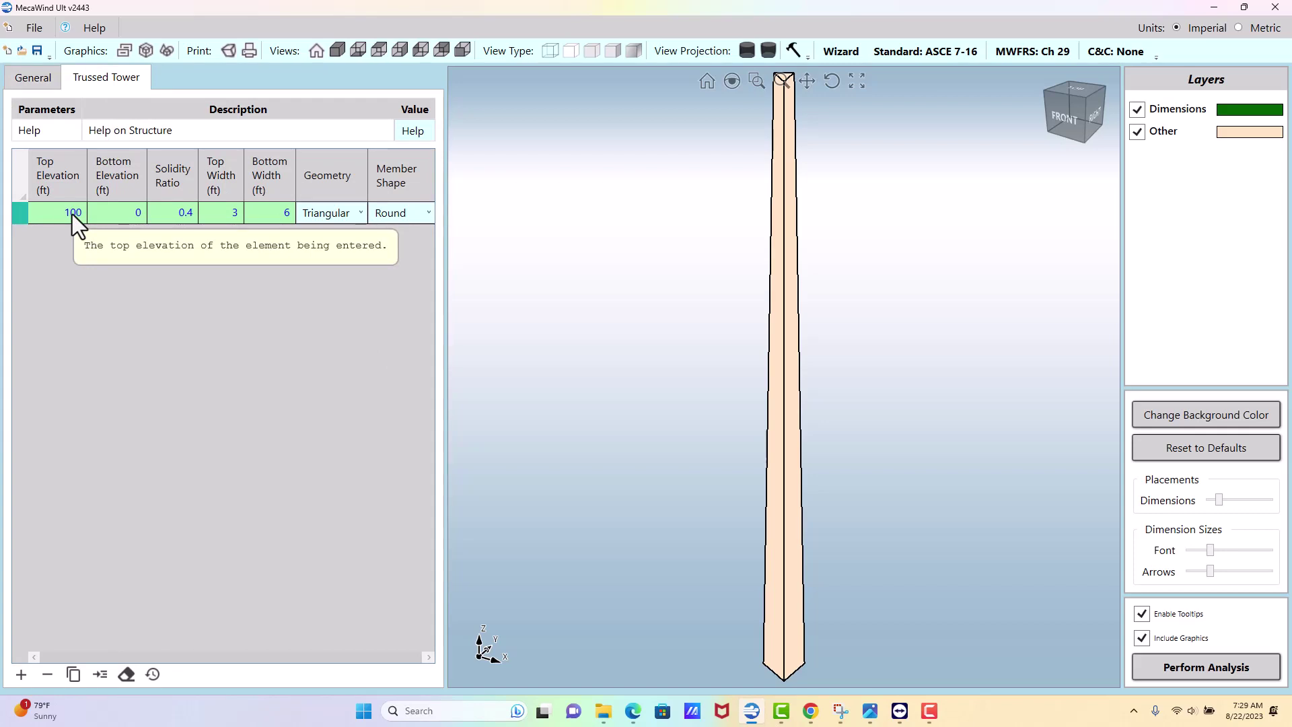
{"action": "left_click", "coordinate": [114, 216]}
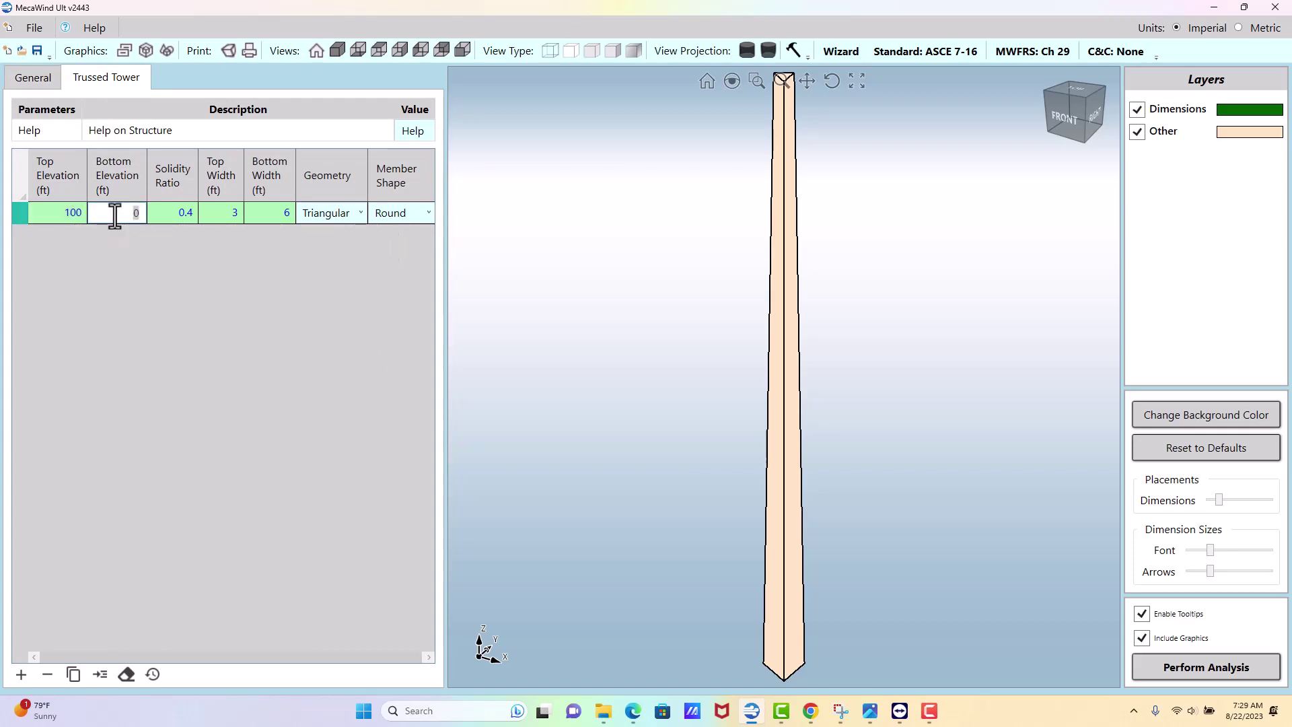
{"action": "left_click", "coordinate": [172, 216]}
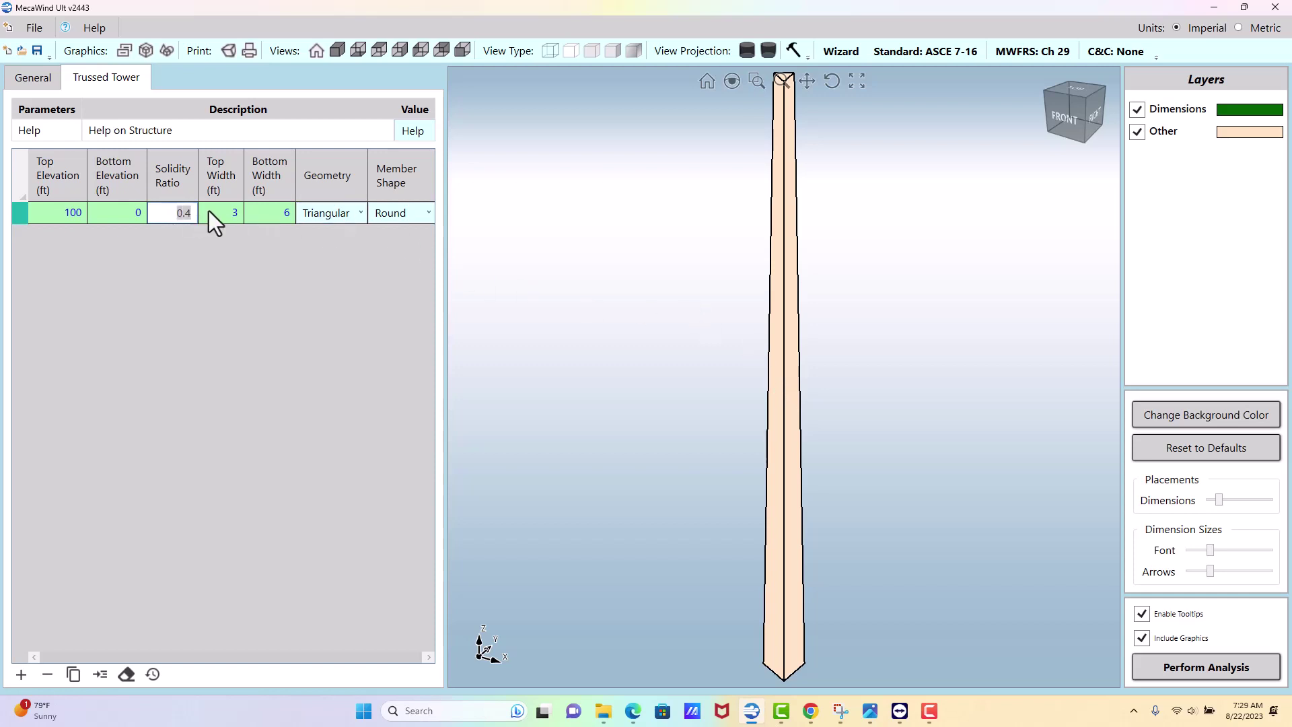
{"action": "type", "text": "0.25"}
{"action": "left_click_drag", "start_coordinate": [166, 212], "coordinate": [191, 211]}
{"action": "type", "text": "0.3"}
{"action": "left_click", "coordinate": [221, 213]}
{"action": "left_click", "coordinate": [276, 211]}
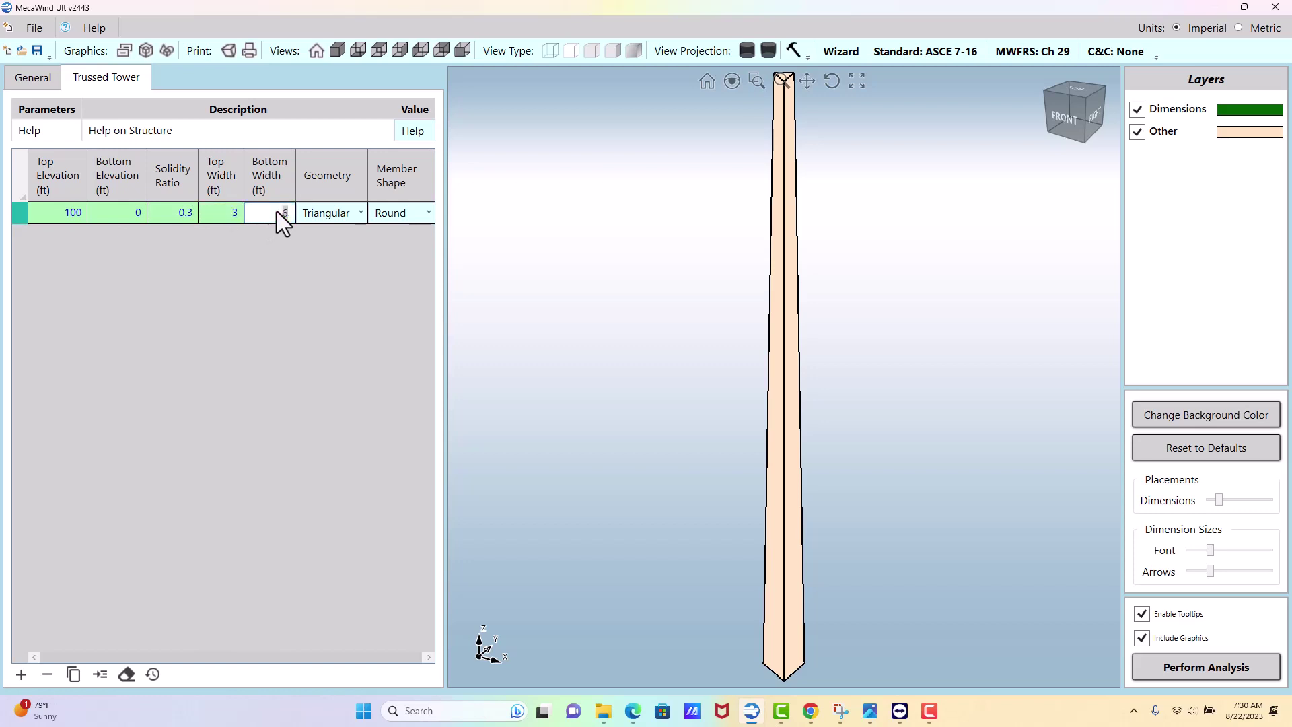
{"action": "type", "text": "8"}
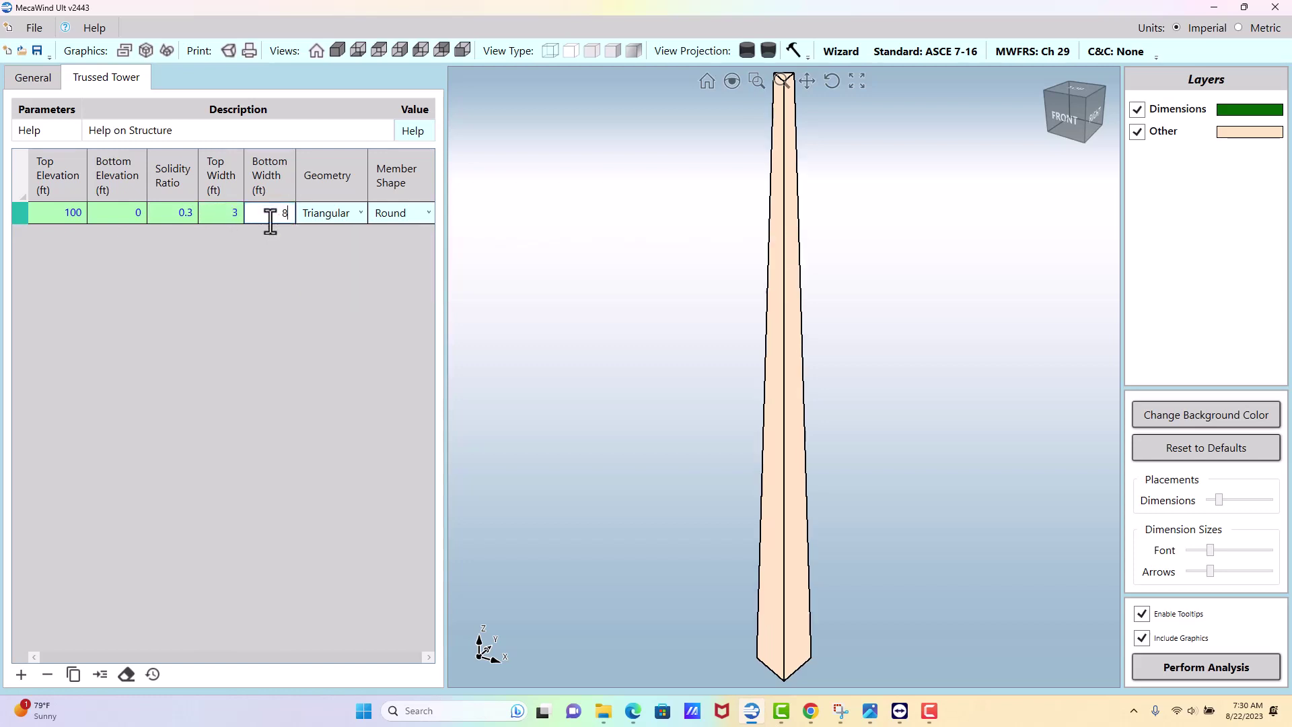
{"action": "left_click", "coordinate": [226, 211]}
{"action": "type", "text": "5"}
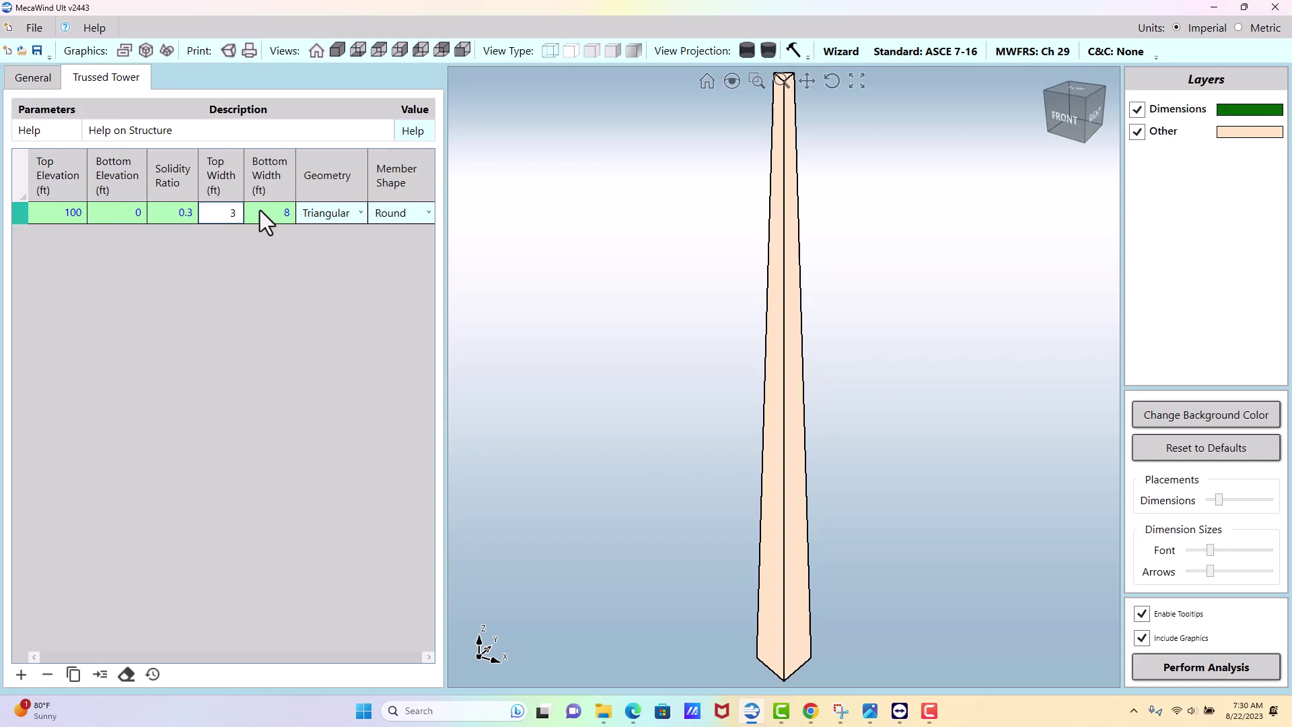
{"action": "left_click", "coordinate": [268, 211]}
{"action": "type", "text": "6"}
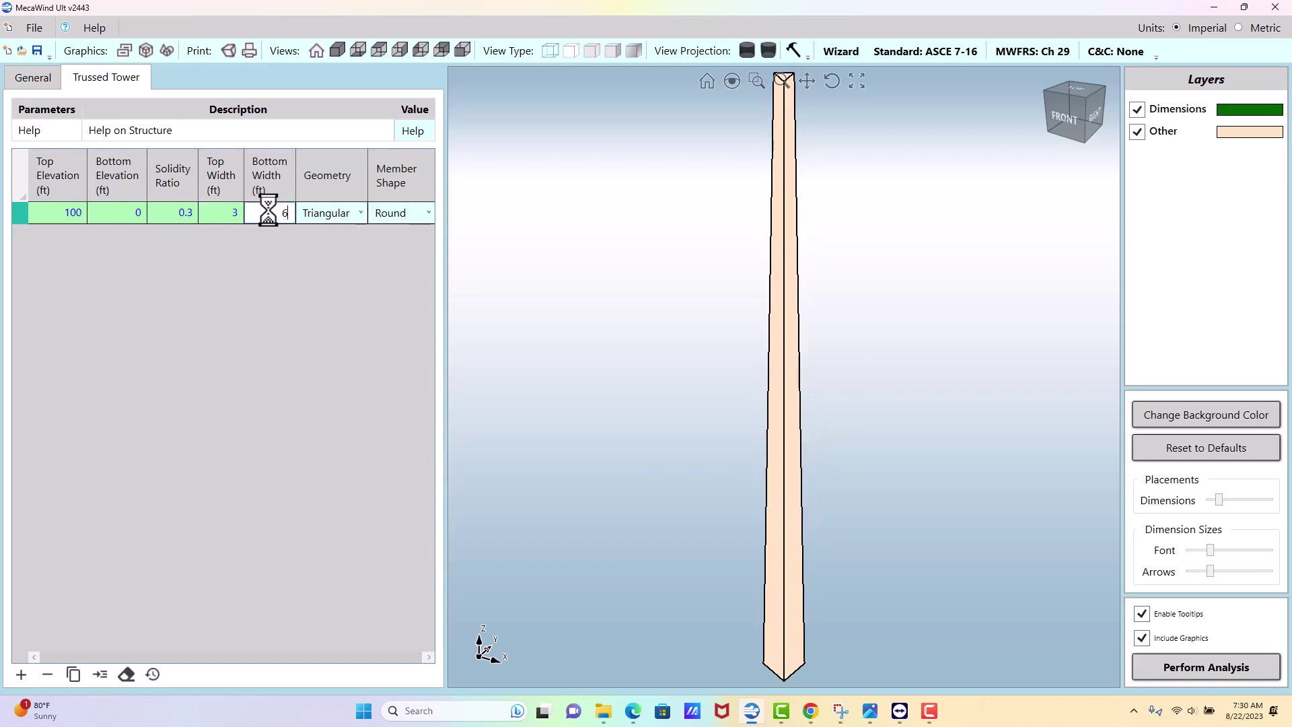
{"action": "left_click", "coordinate": [354, 211]}
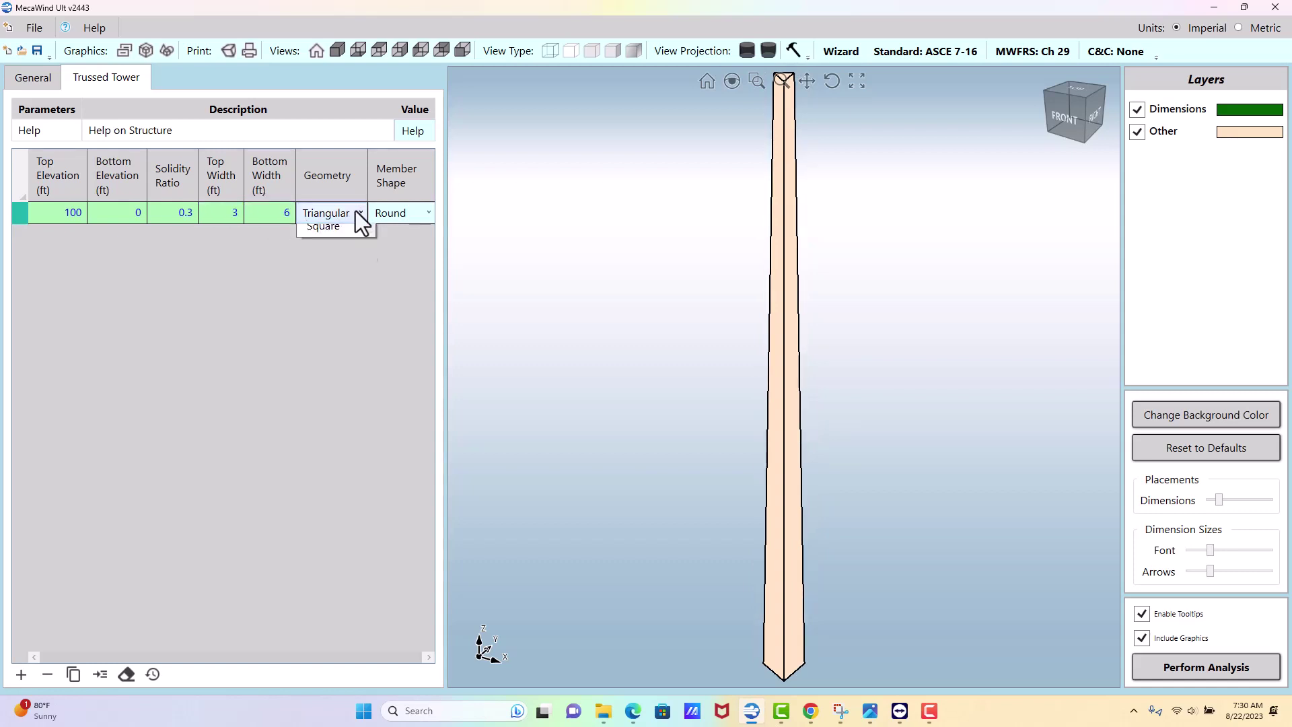
{"action": "left_click", "coordinate": [337, 258]}
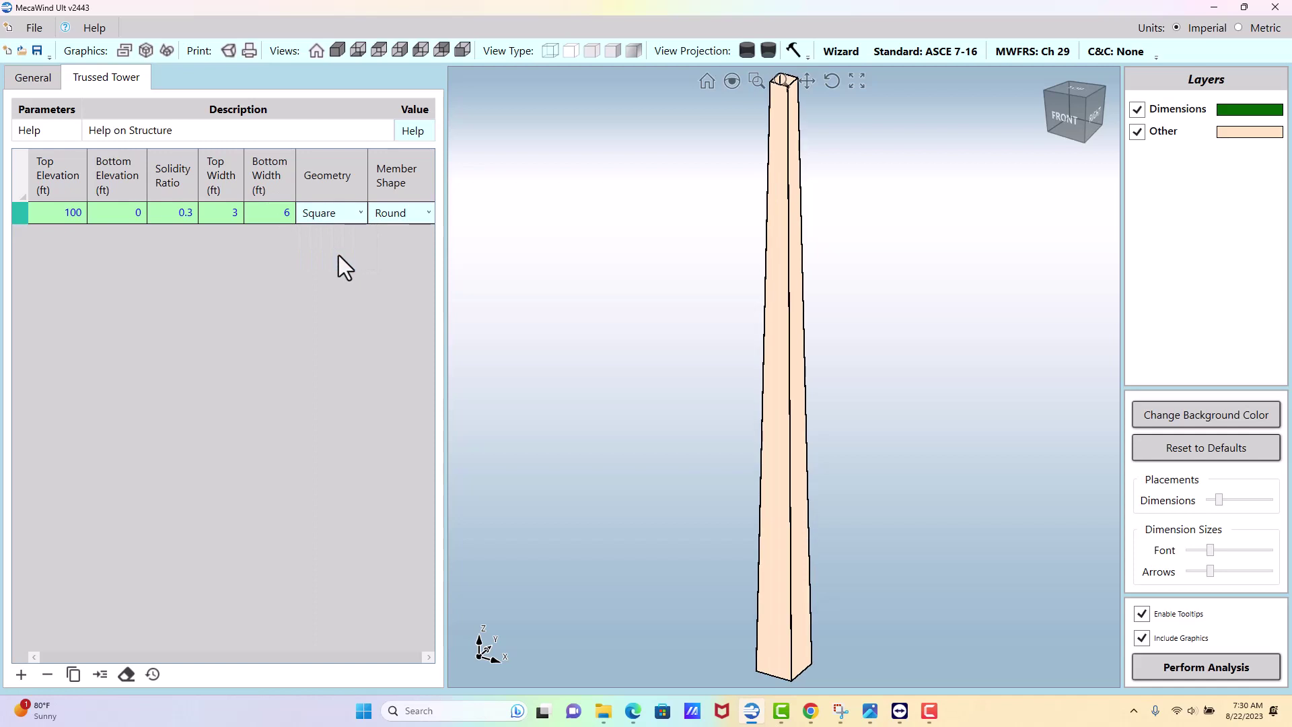
{"action": "left_click", "coordinate": [359, 212]}
{"action": "left_click", "coordinate": [347, 232]}
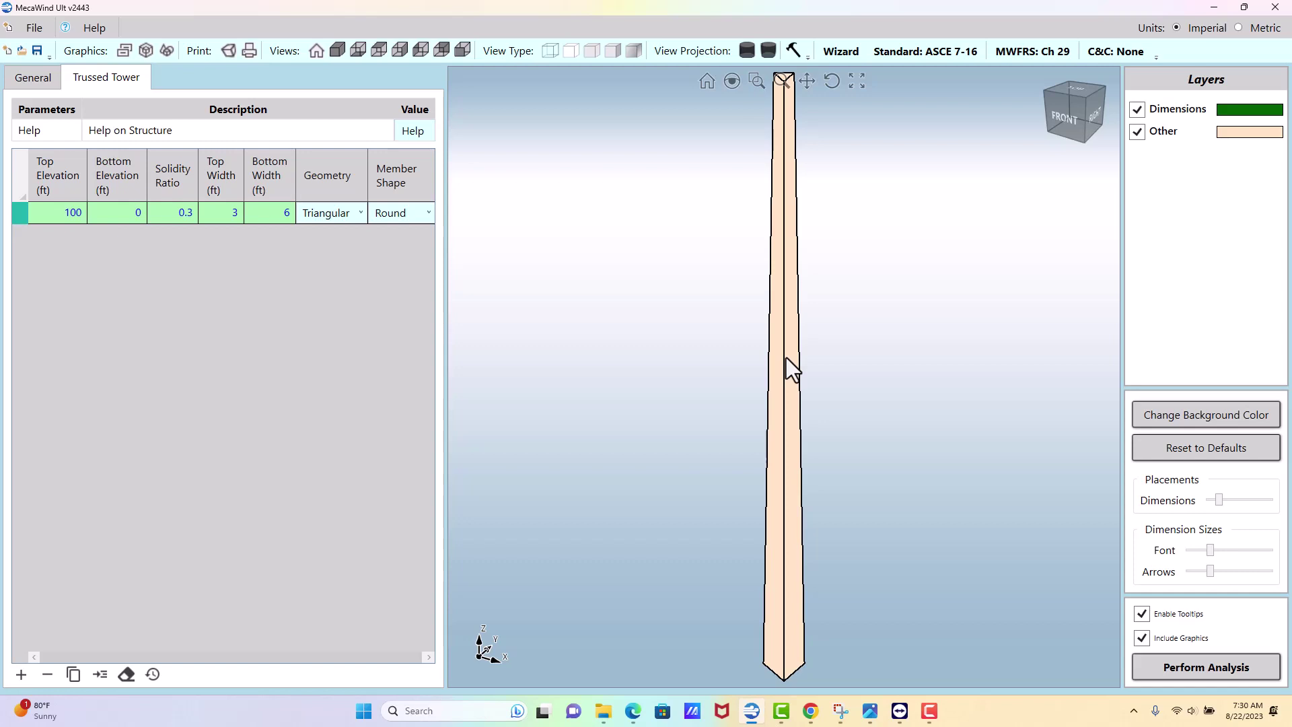
- Set the tower section's member shape to FLAT instead of Round
{"action": "left_click", "coordinate": [167, 213]}
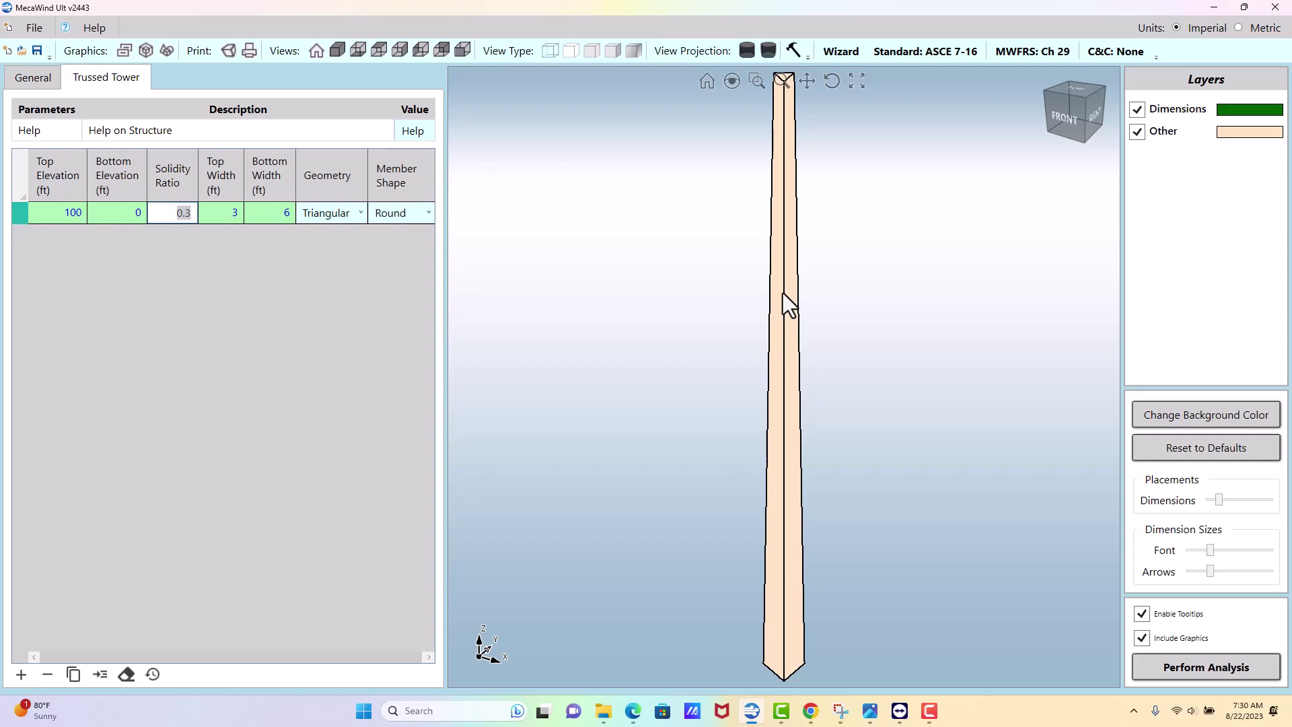
{"action": "left_click", "coordinate": [426, 214]}
{"action": "left_click", "coordinate": [404, 255]}
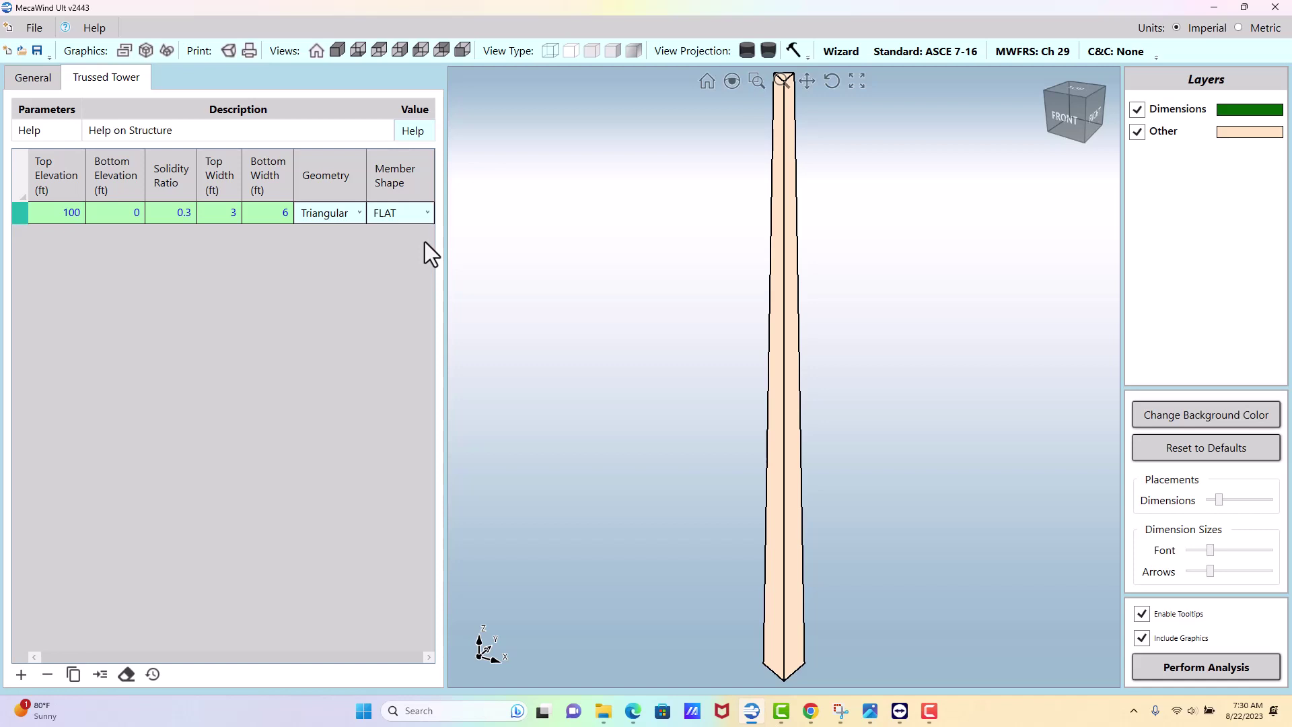
{"action": "left_click", "coordinate": [427, 213]}
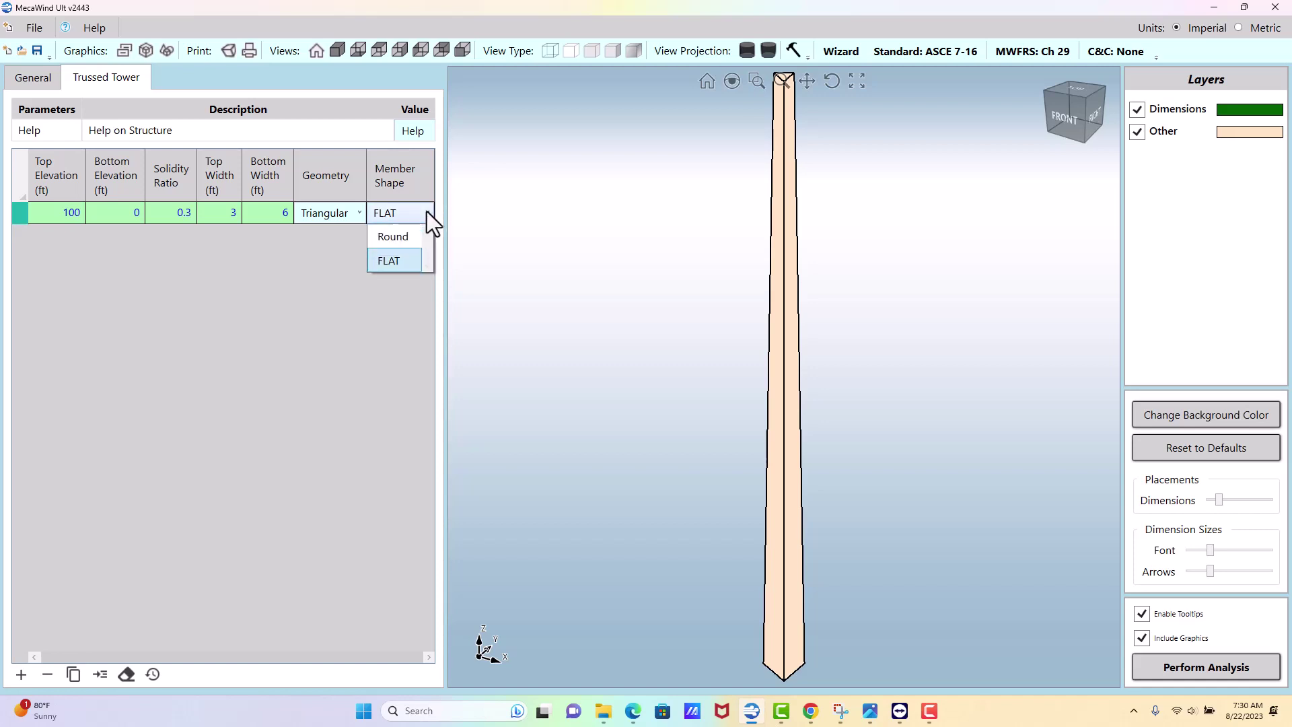
{"action": "left_click", "coordinate": [397, 236]}
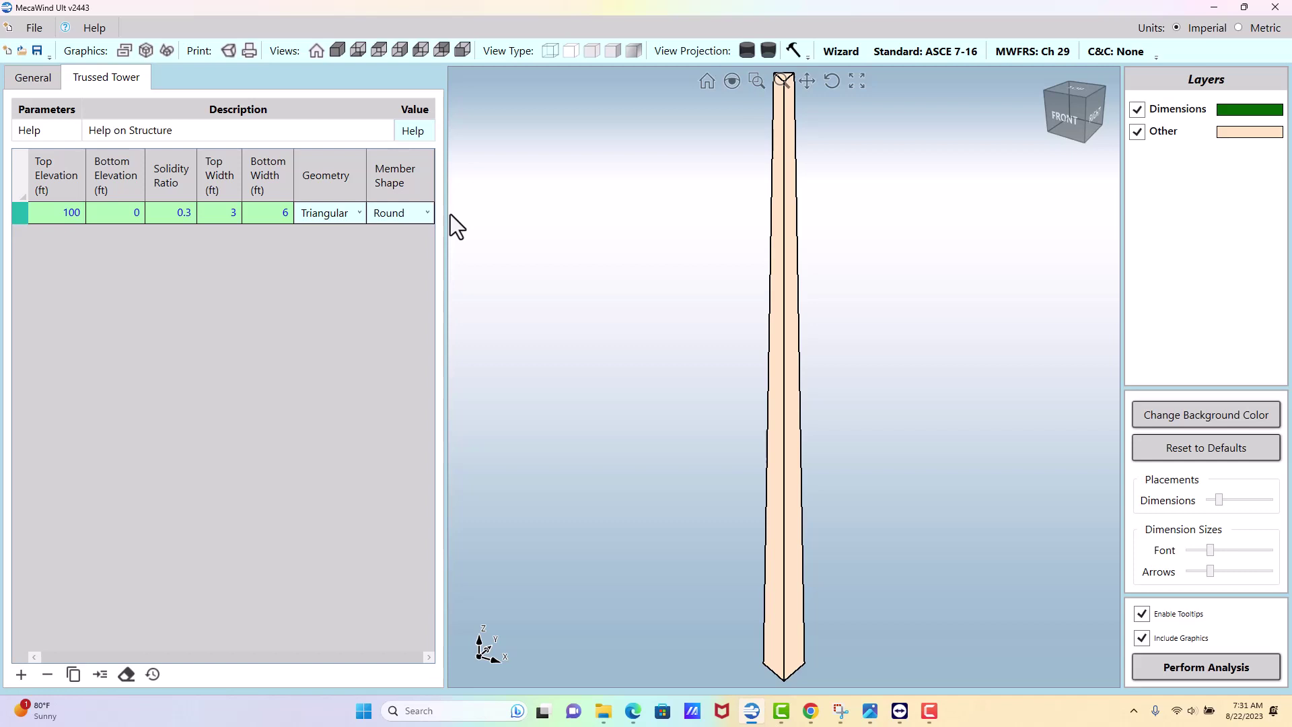
{"action": "left_click", "coordinate": [427, 214]}
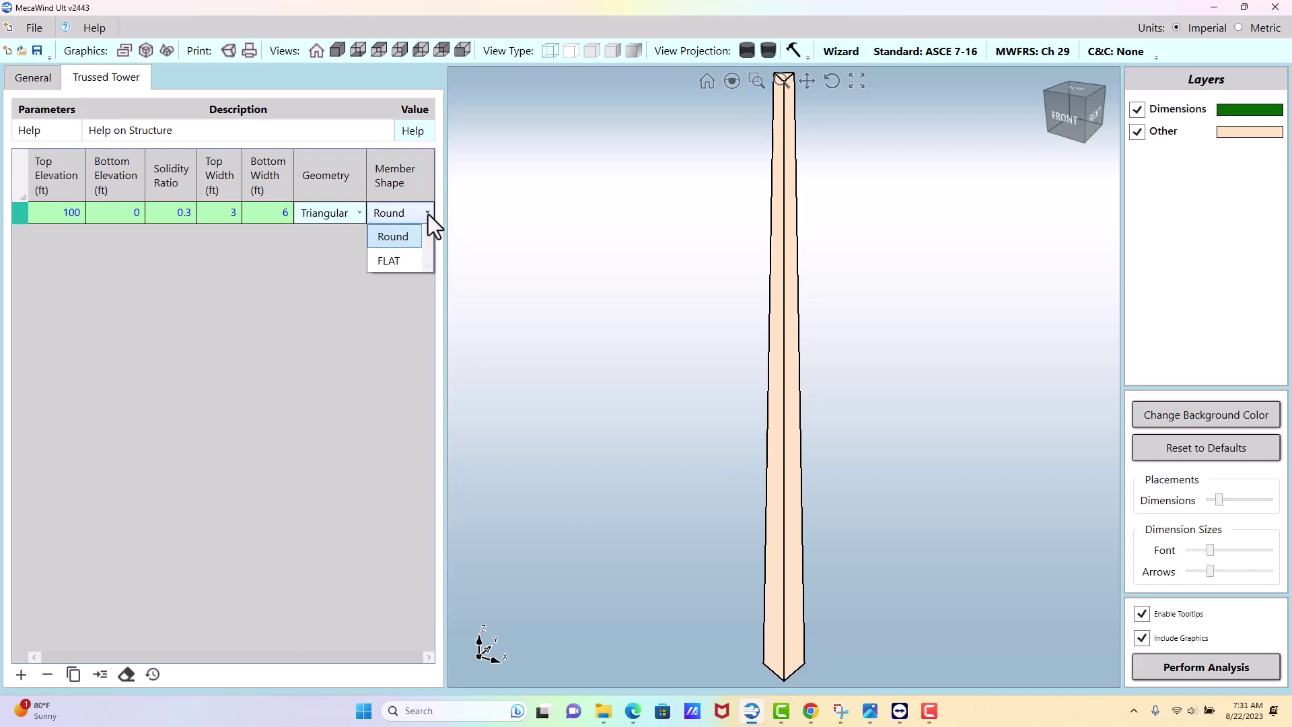
{"action": "left_click", "coordinate": [394, 260]}
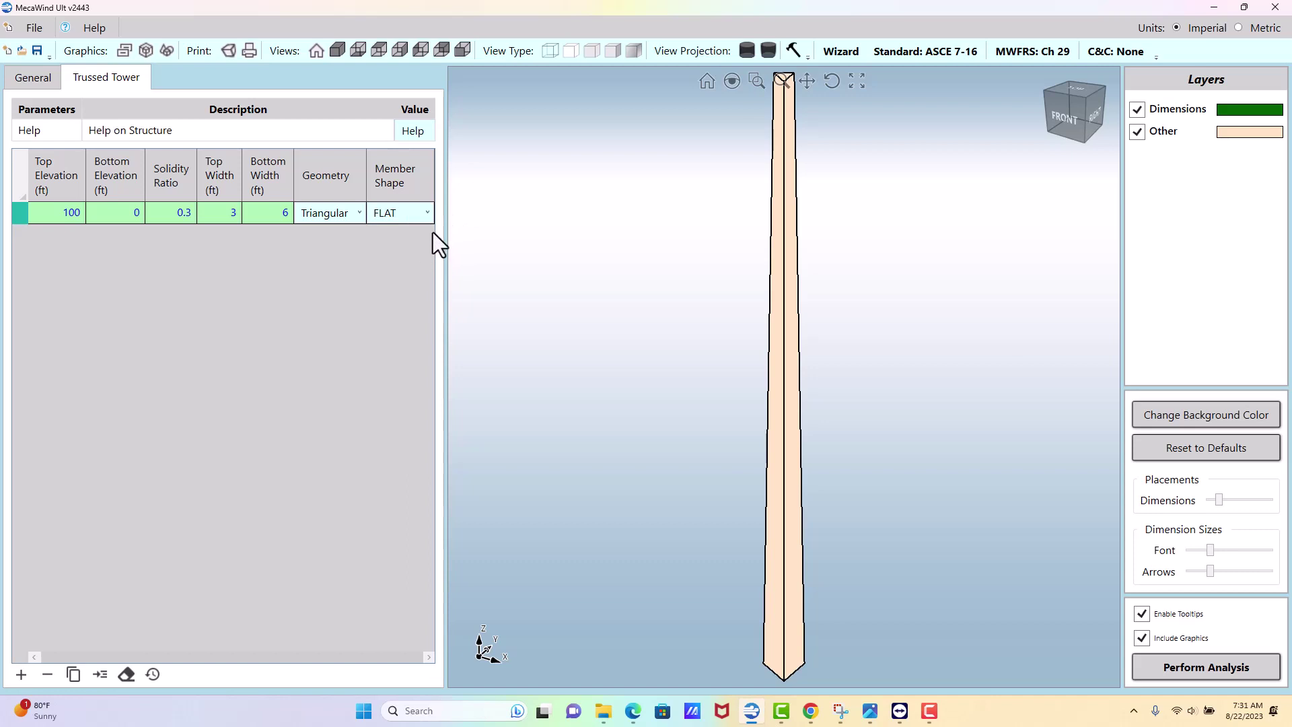
- Run the wind analysis and find the Ag value of 450.00 in the report
{"action": "left_click", "coordinate": [1233, 666]}
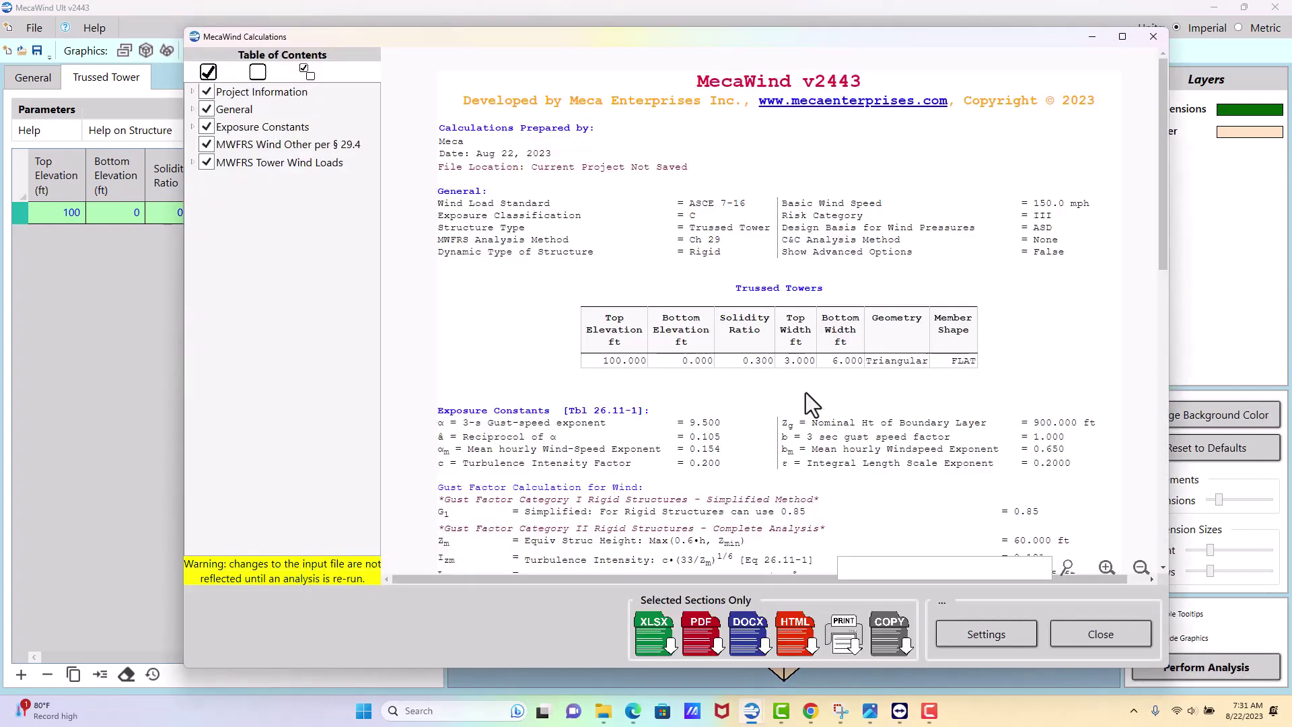
{"action": "scroll", "coordinate": [801, 394], "scroll_direction": "down", "scroll_amount": 5}
{"action": "scroll", "coordinate": [806, 402], "scroll_direction": "down", "scroll_amount": 9}
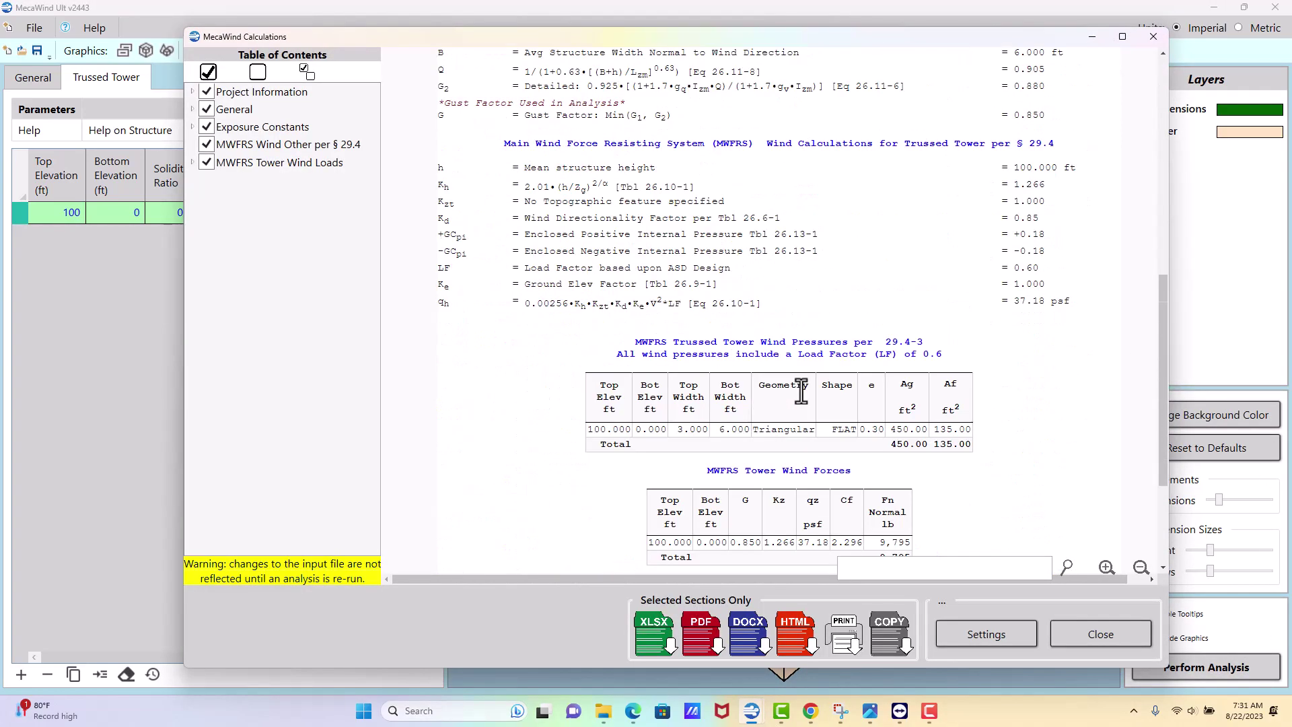
{"action": "scroll", "coordinate": [802, 384], "scroll_direction": "up", "scroll_amount": 4}
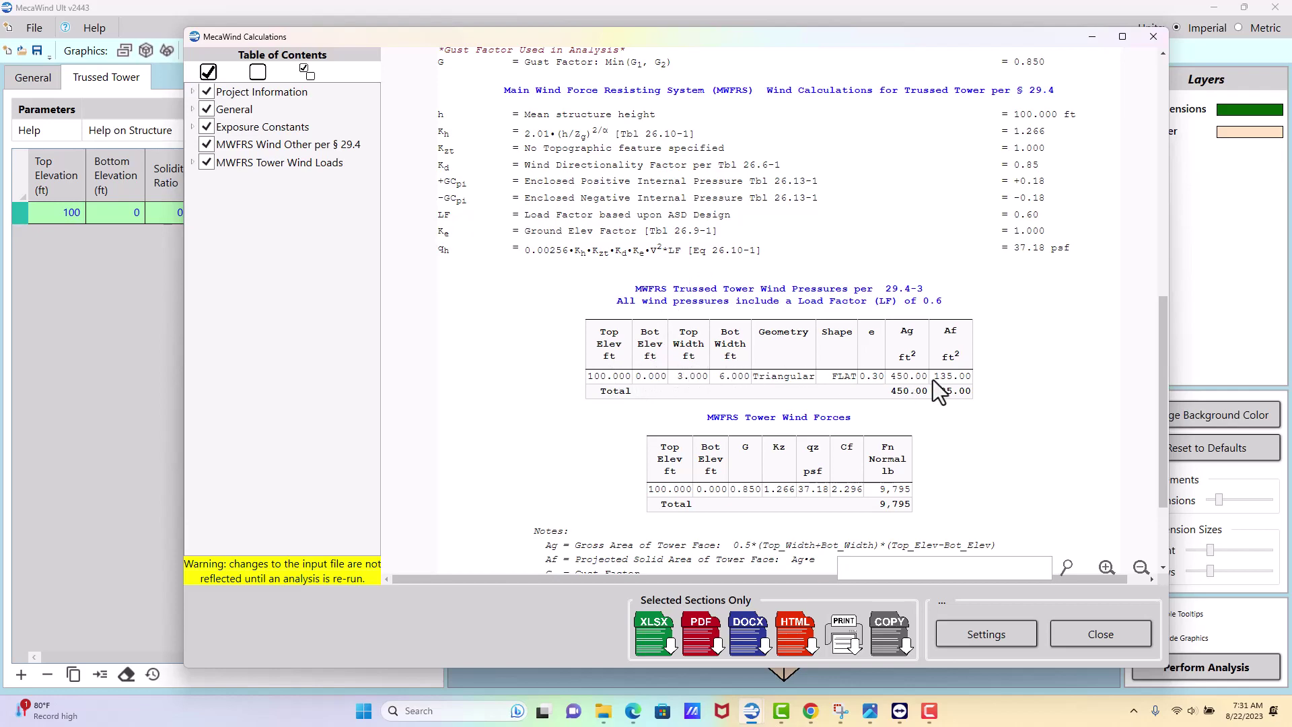
{"action": "scroll", "coordinate": [888, 380], "scroll_direction": "down", "scroll_amount": 1}
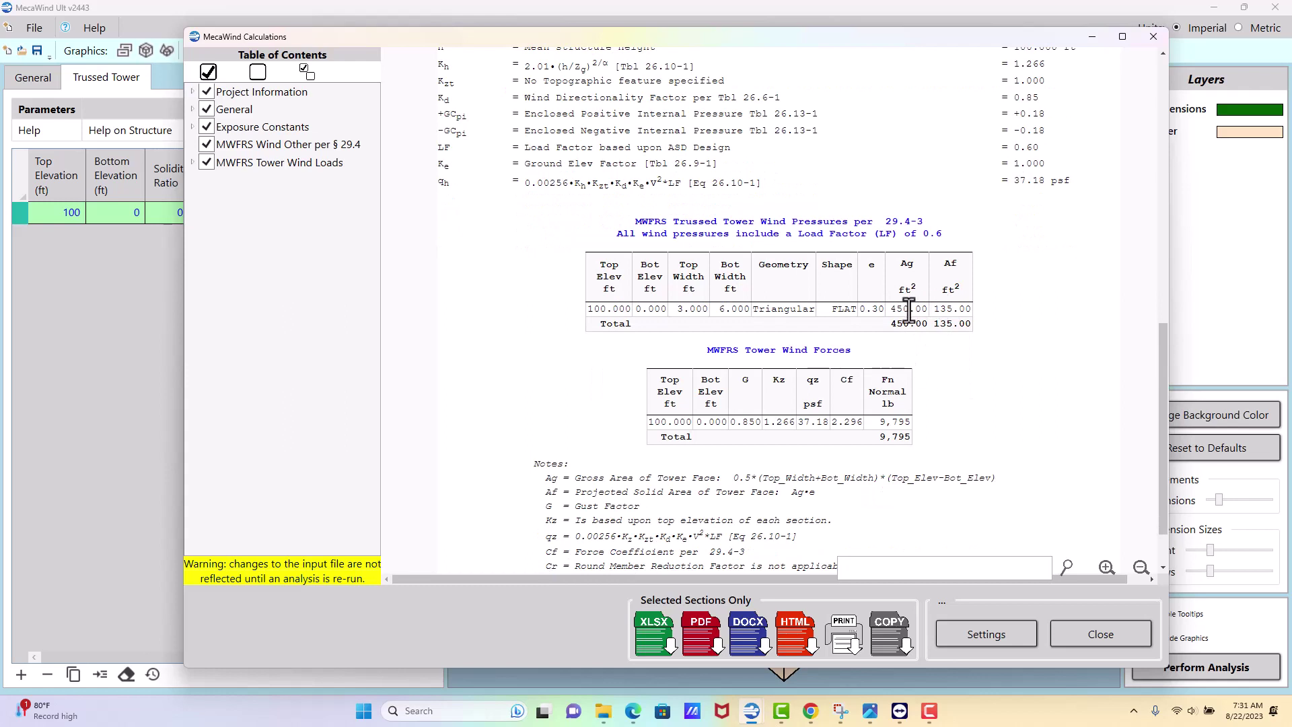
{"action": "left_click_drag", "start_coordinate": [890, 309], "coordinate": [930, 311]}
- Check the Cf value 2.296 and the 9,795 lb total force, then close the report
{"action": "scroll", "coordinate": [965, 311], "scroll_direction": "down", "scroll_amount": 2}
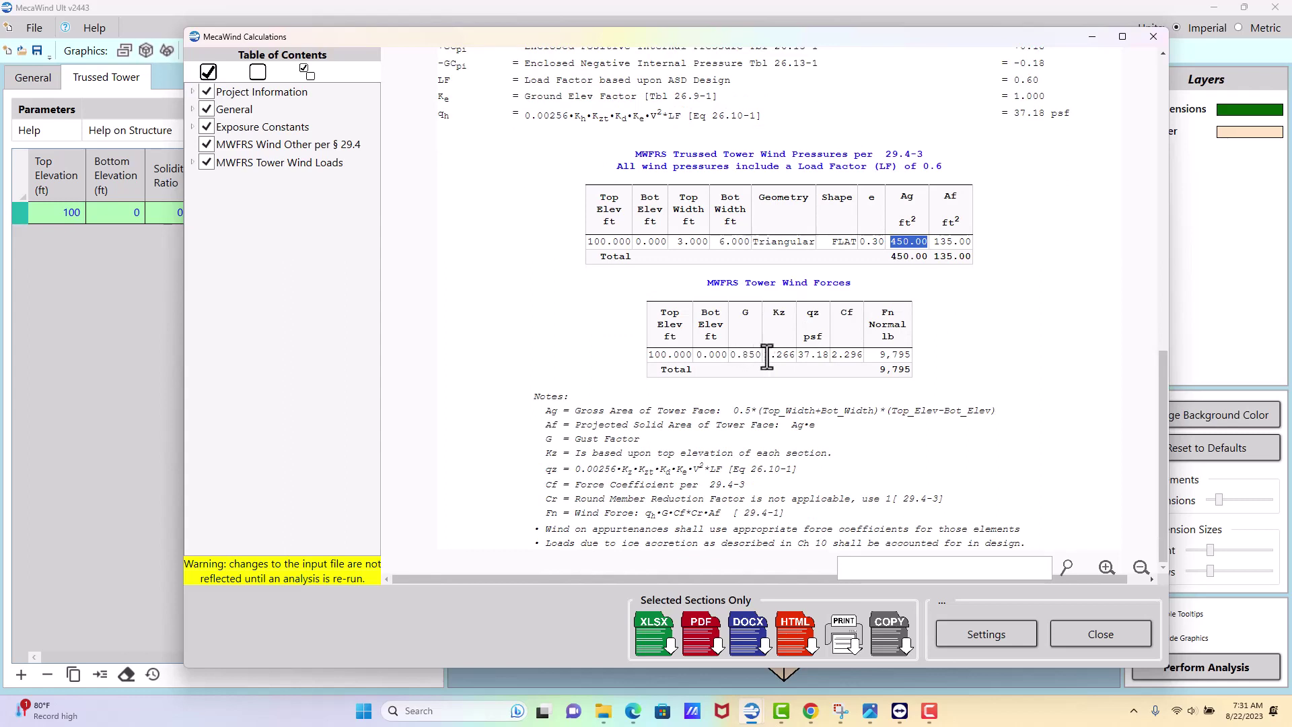
{"action": "left_click", "coordinate": [831, 355]}
{"action": "left_click_drag", "start_coordinate": [831, 355], "coordinate": [864, 355]}
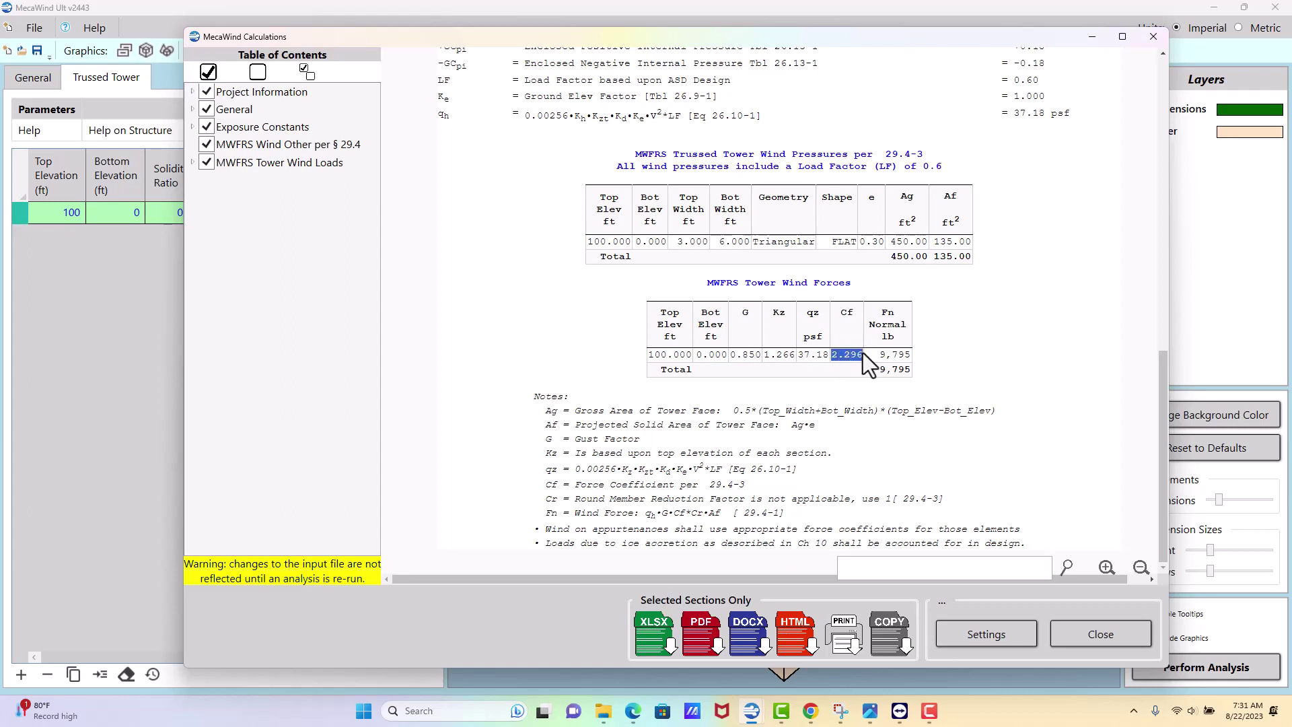
{"action": "left_click", "coordinate": [875, 354]}
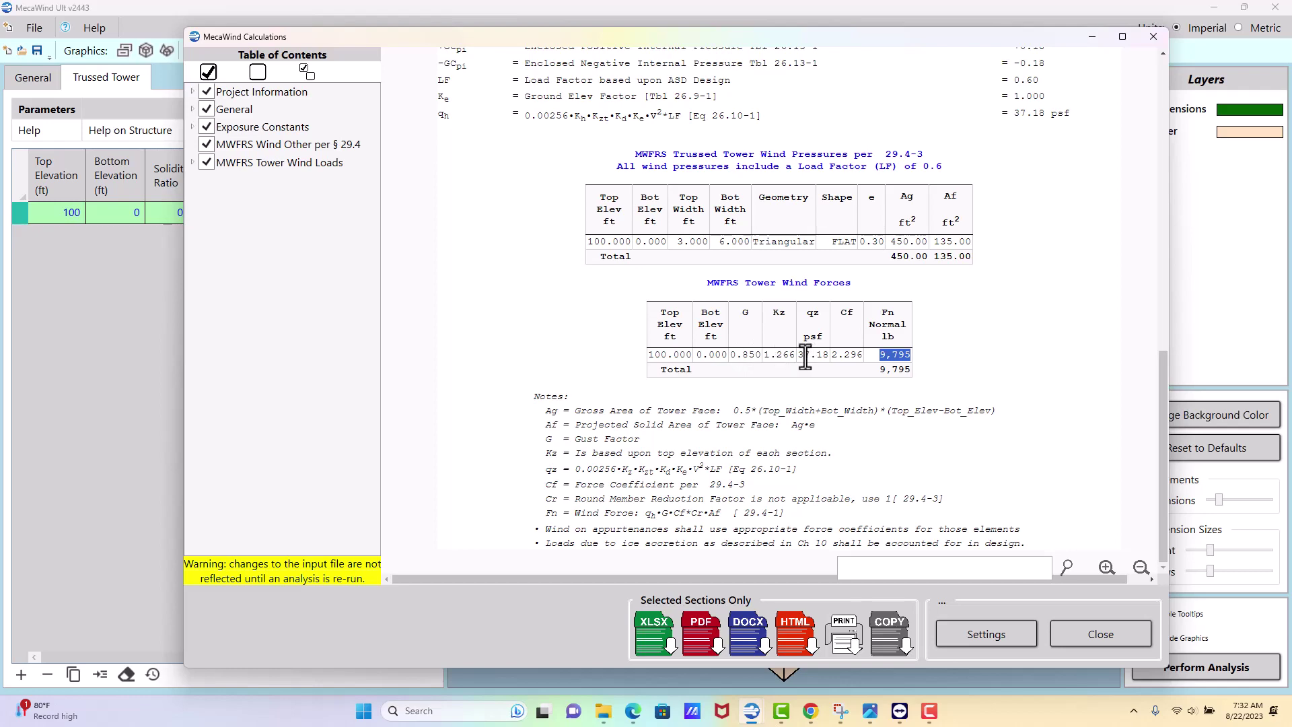
{"action": "left_click", "coordinate": [1083, 623]}
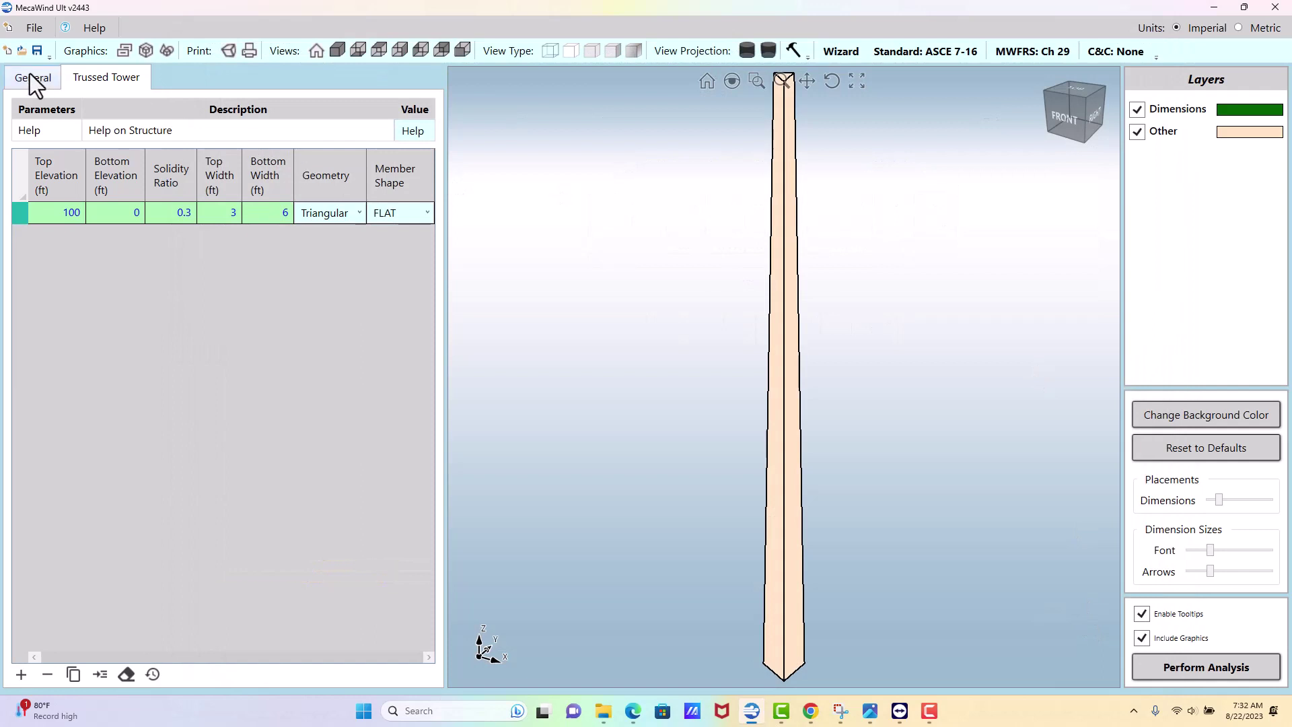
- Turn on Show Advanced Options in the General settings
{"action": "left_click", "coordinate": [33, 75]}
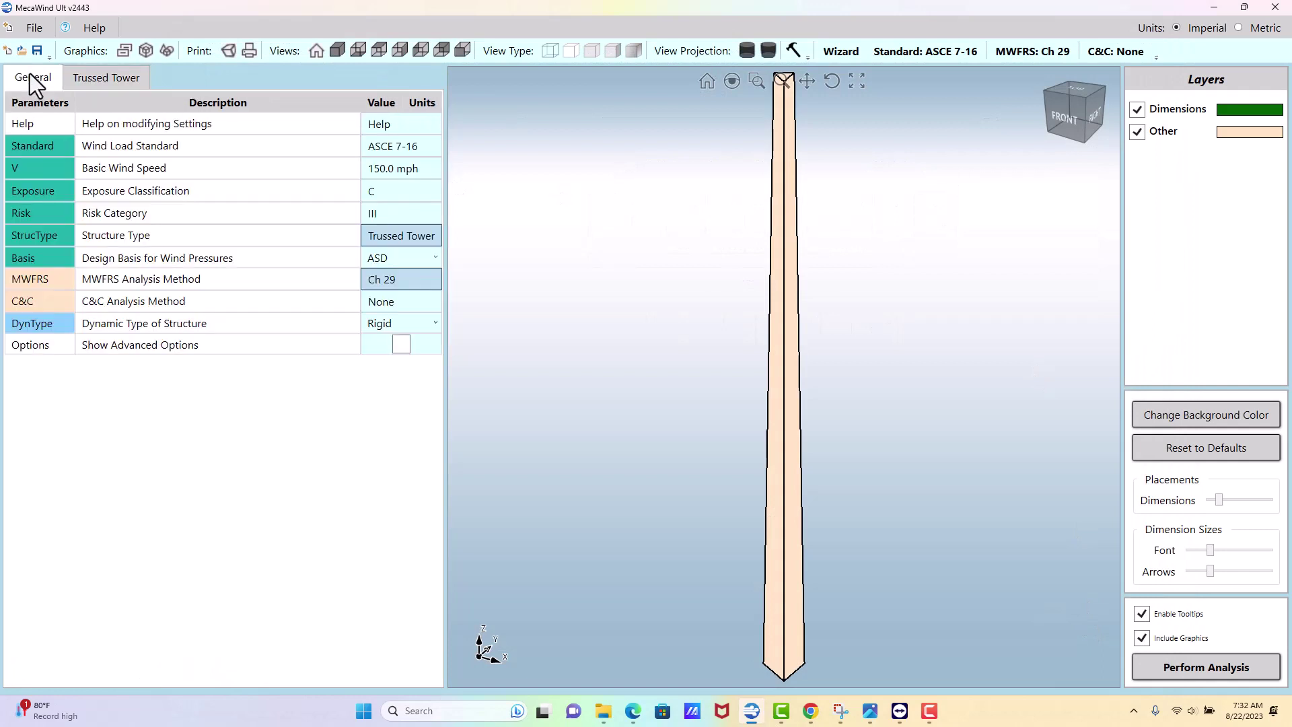
{"action": "left_click", "coordinate": [402, 348]}
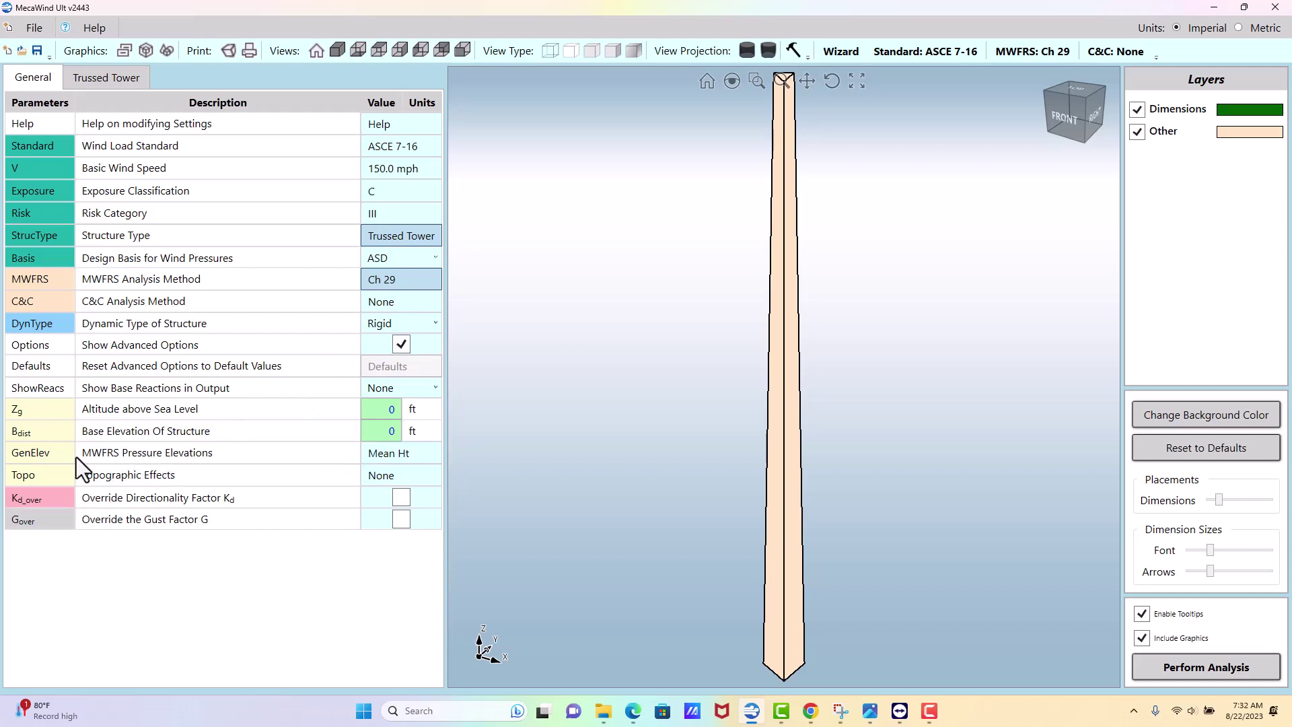
- Set MWFRS pressure elevations to increment automatically every 10.0 ft
{"action": "left_click", "coordinate": [410, 456]}
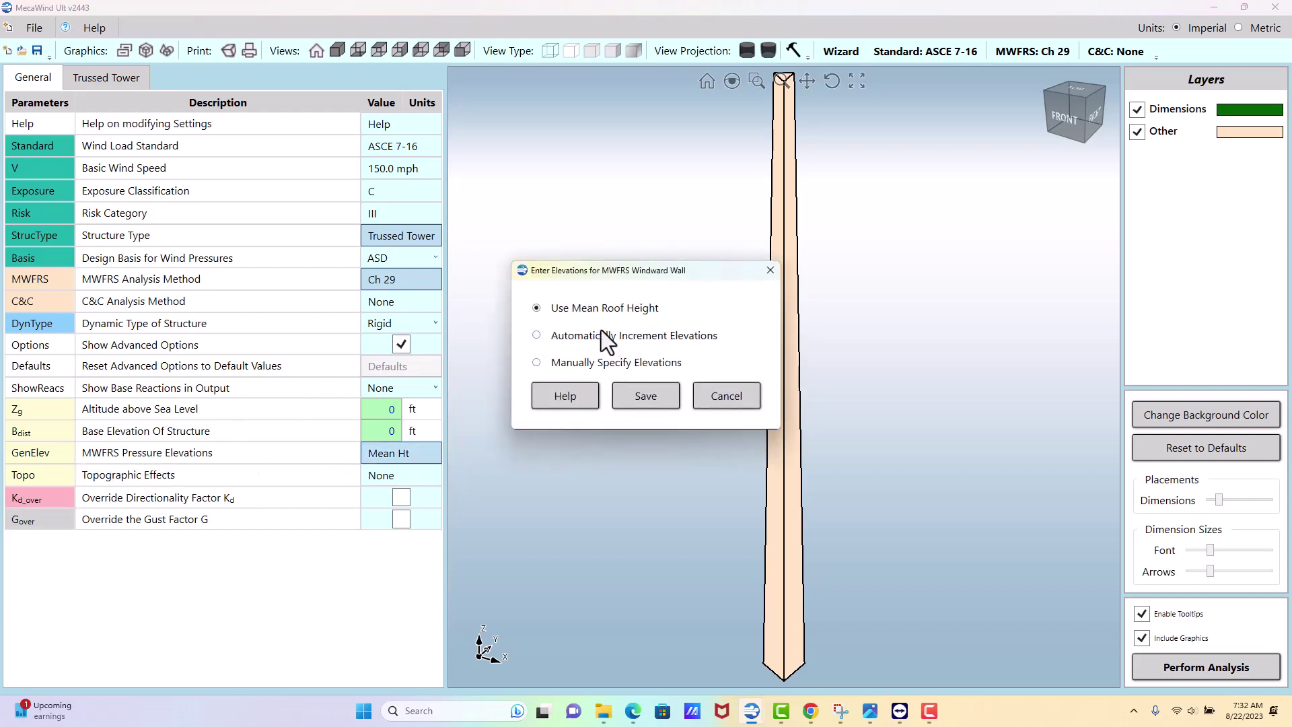
{"action": "left_click", "coordinate": [579, 336]}
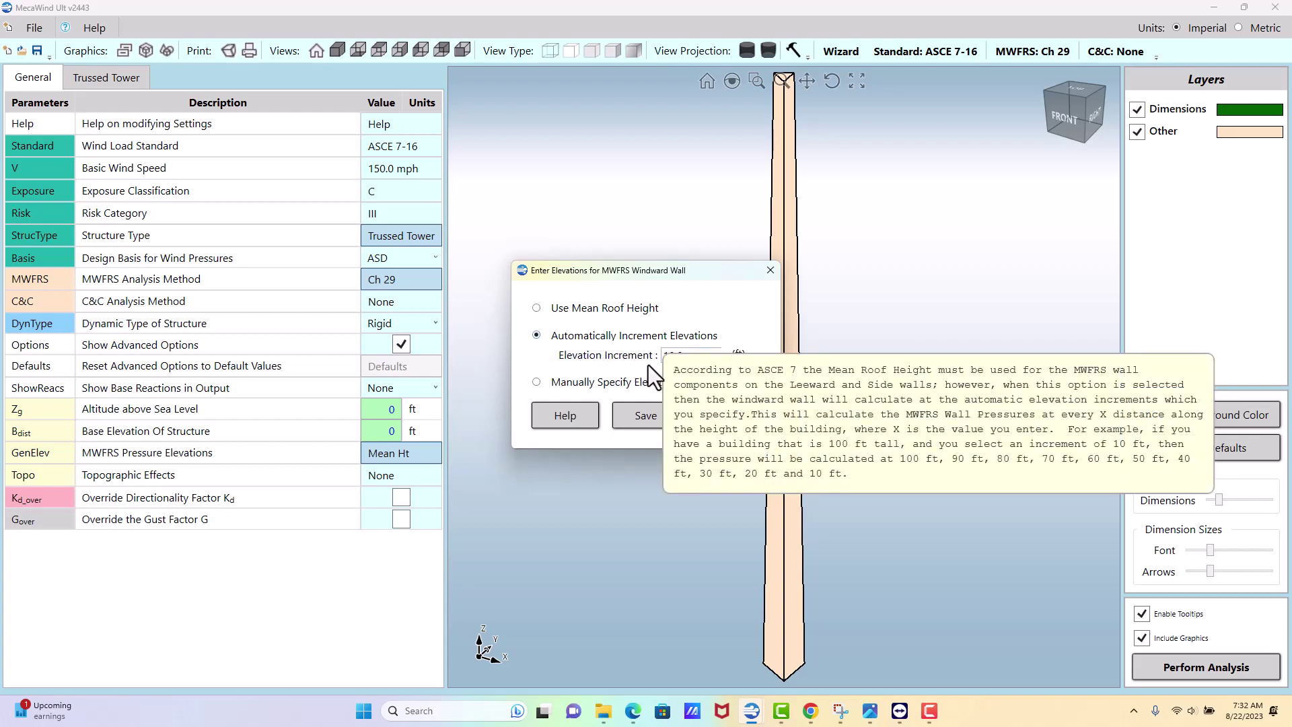
{"action": "left_click", "coordinate": [691, 354]}
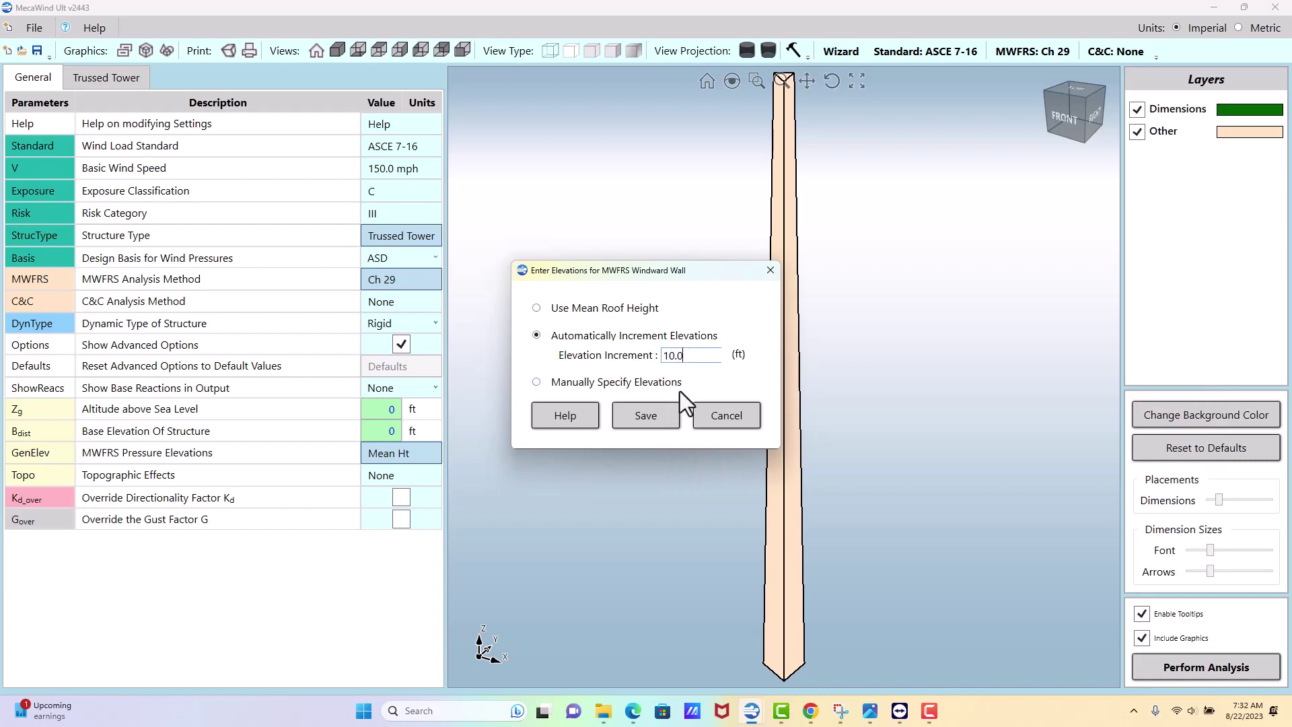
{"action": "left_click", "coordinate": [646, 415]}
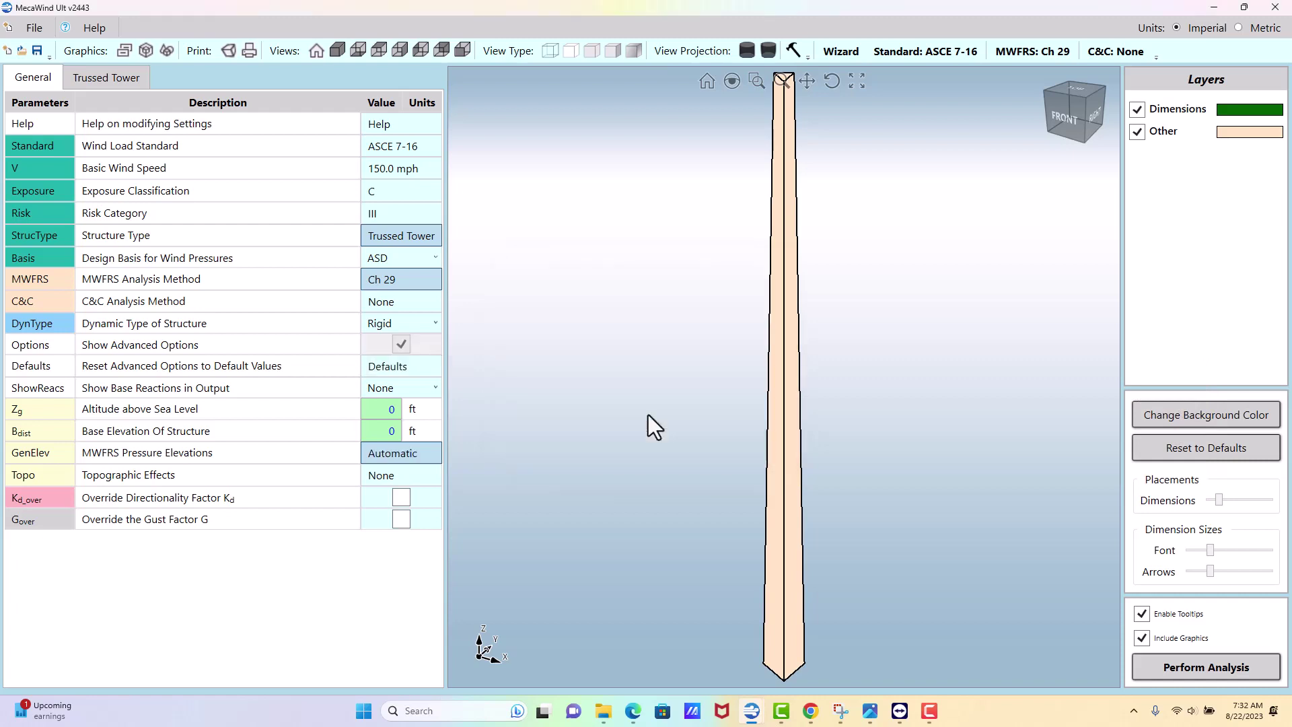
{"action": "left_click", "coordinate": [127, 80]}
- Rerun the analysis, review the ten 10-ft force bands totalling 8,430 lb, then close the report
{"action": "left_click", "coordinate": [1201, 665]}
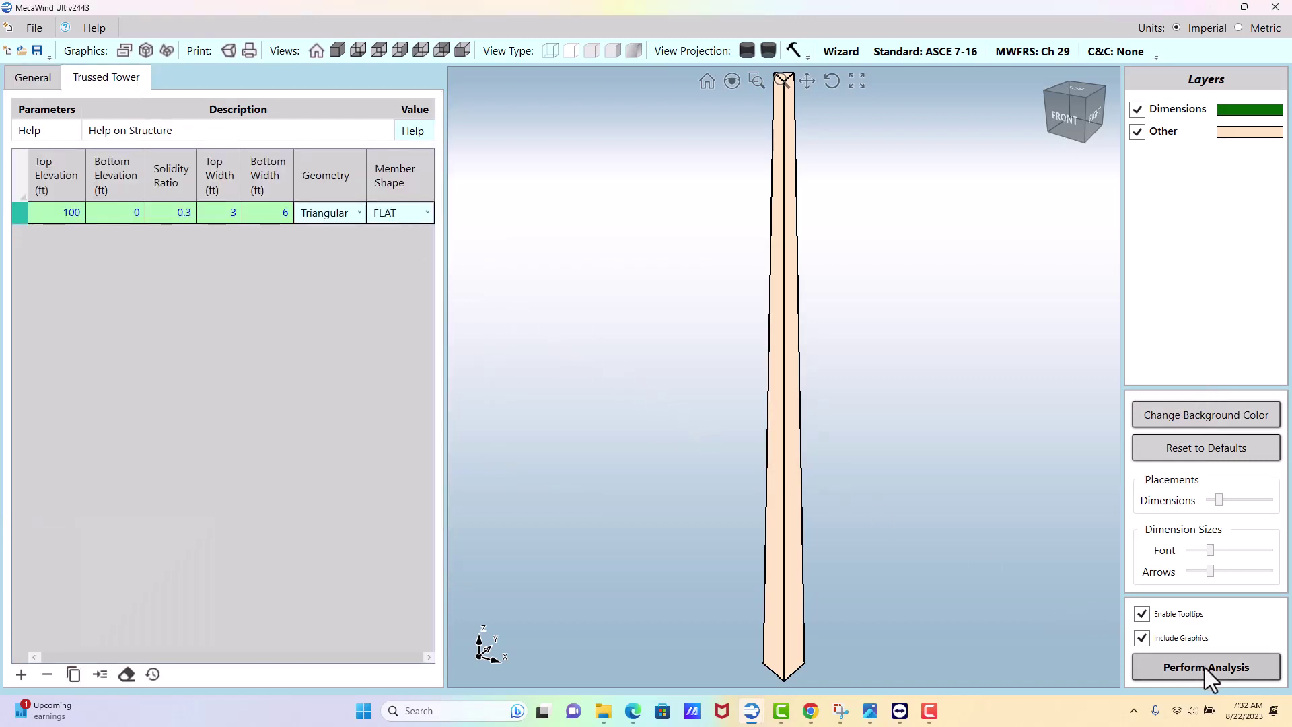
{"action": "scroll", "coordinate": [855, 424], "scroll_direction": "down", "scroll_amount": 10}
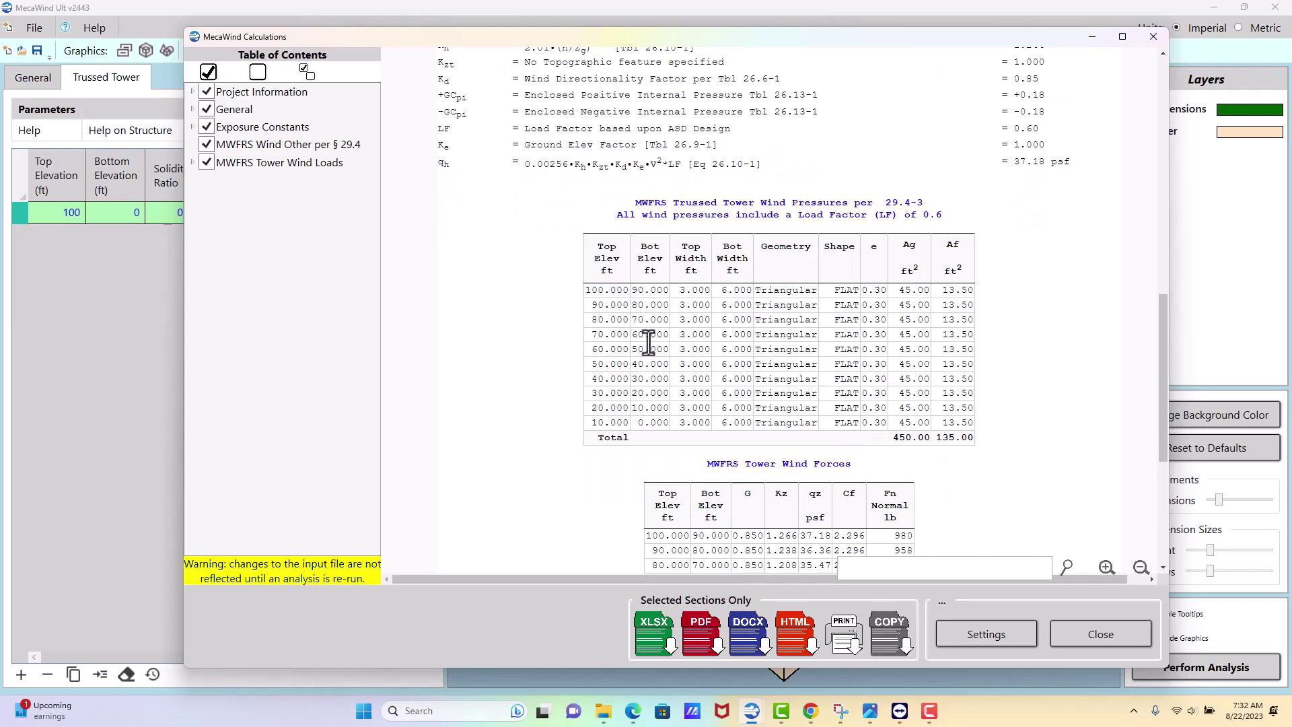
{"action": "scroll", "coordinate": [671, 414], "scroll_direction": "down", "scroll_amount": 4}
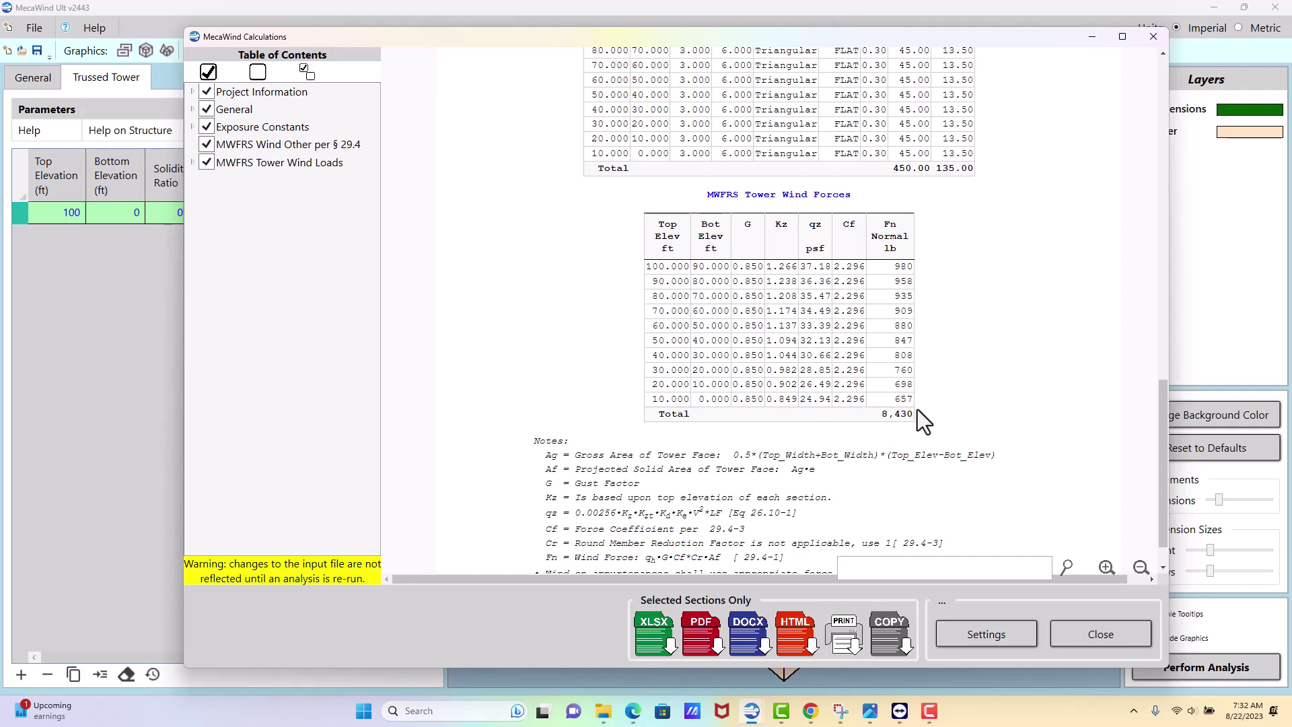
{"action": "scroll", "coordinate": [916, 403], "scroll_direction": "down", "scroll_amount": 1}
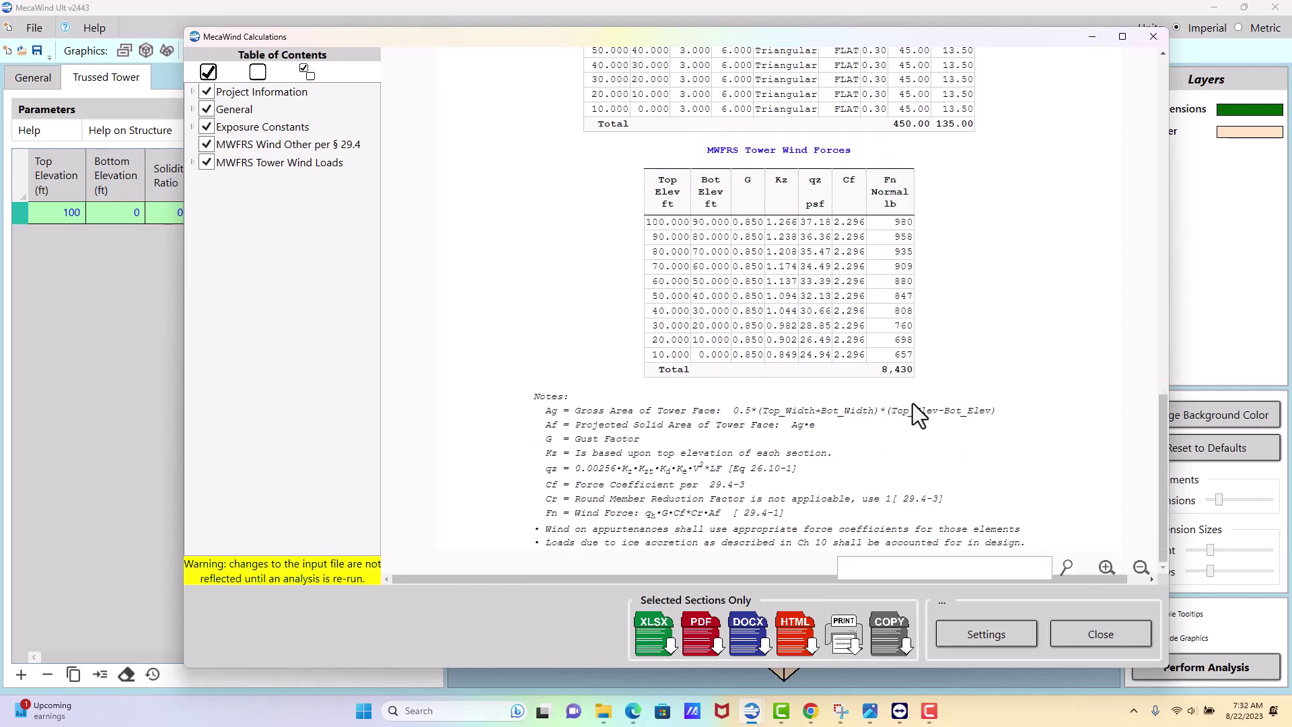
{"action": "scroll", "coordinate": [912, 403], "scroll_direction": "up", "scroll_amount": 9}
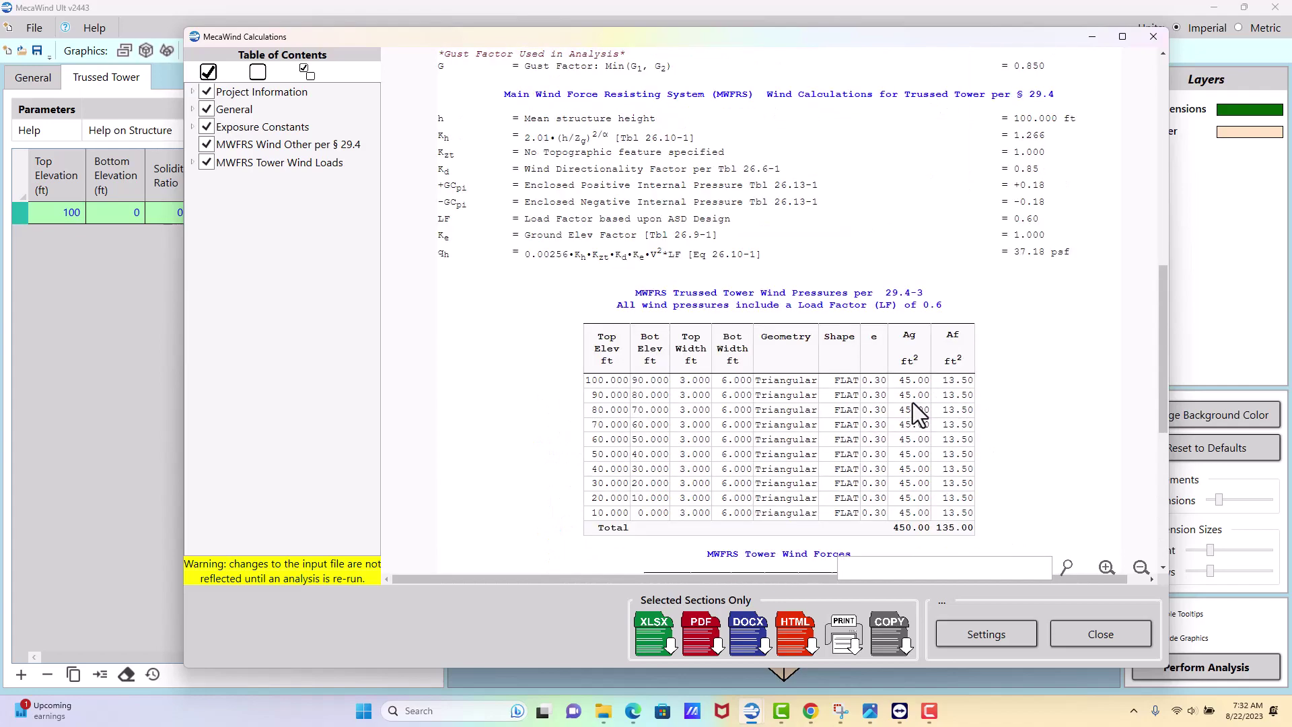
{"action": "scroll", "coordinate": [915, 403], "scroll_direction": "up", "scroll_amount": 9}
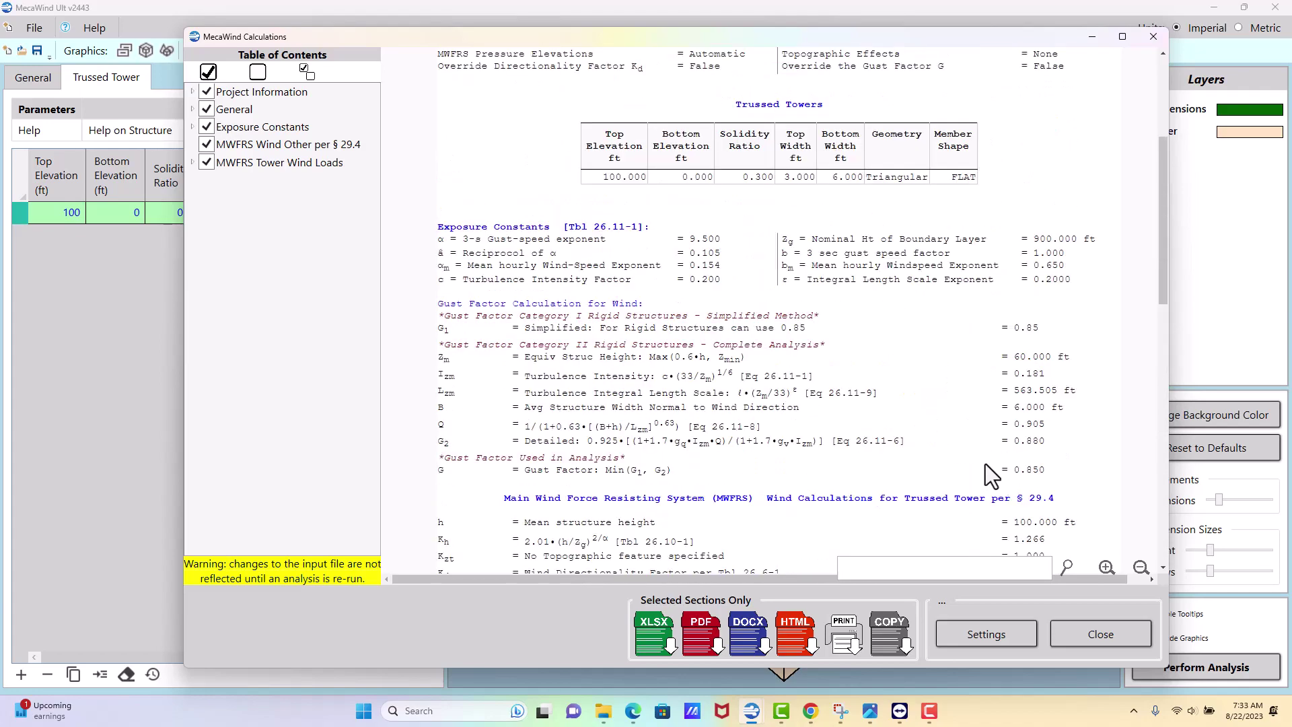
{"action": "left_click", "coordinate": [1096, 634]}
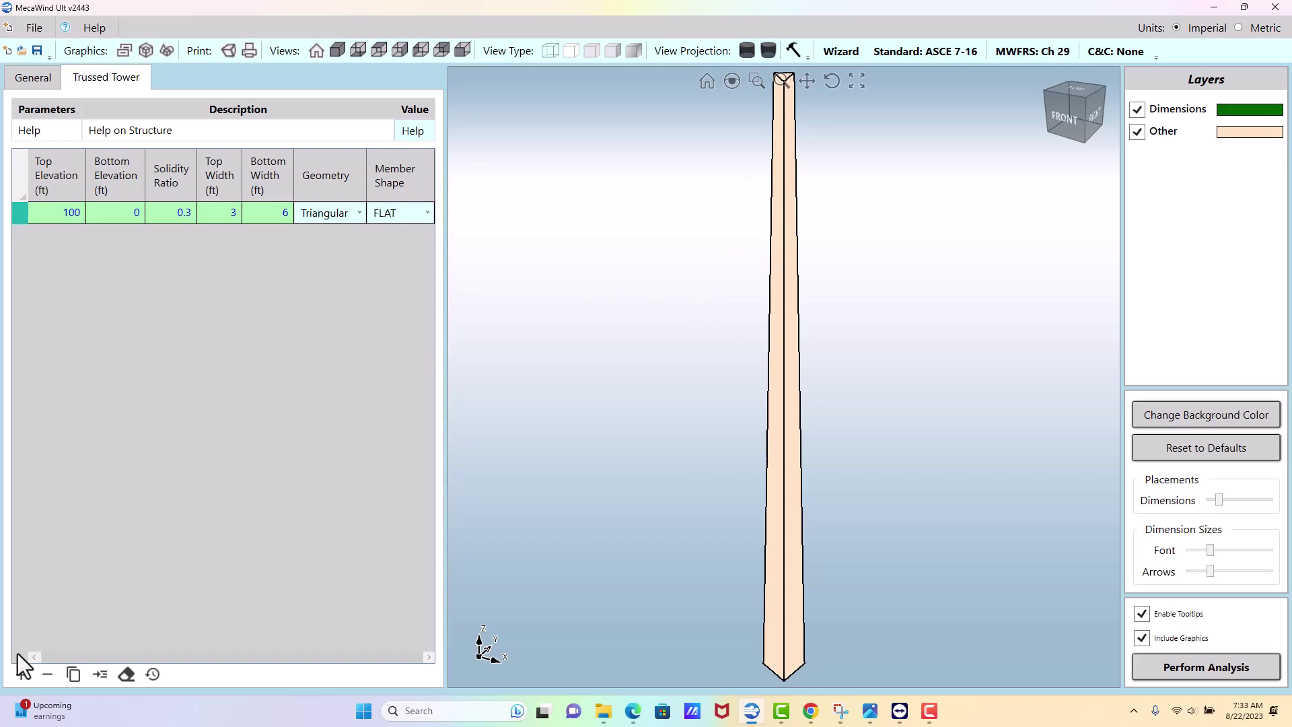
- Add a section: upper 70–100 ft with 3 ft bottom width, lower section top width 3 ft
{"action": "left_click", "coordinate": [22, 674]}
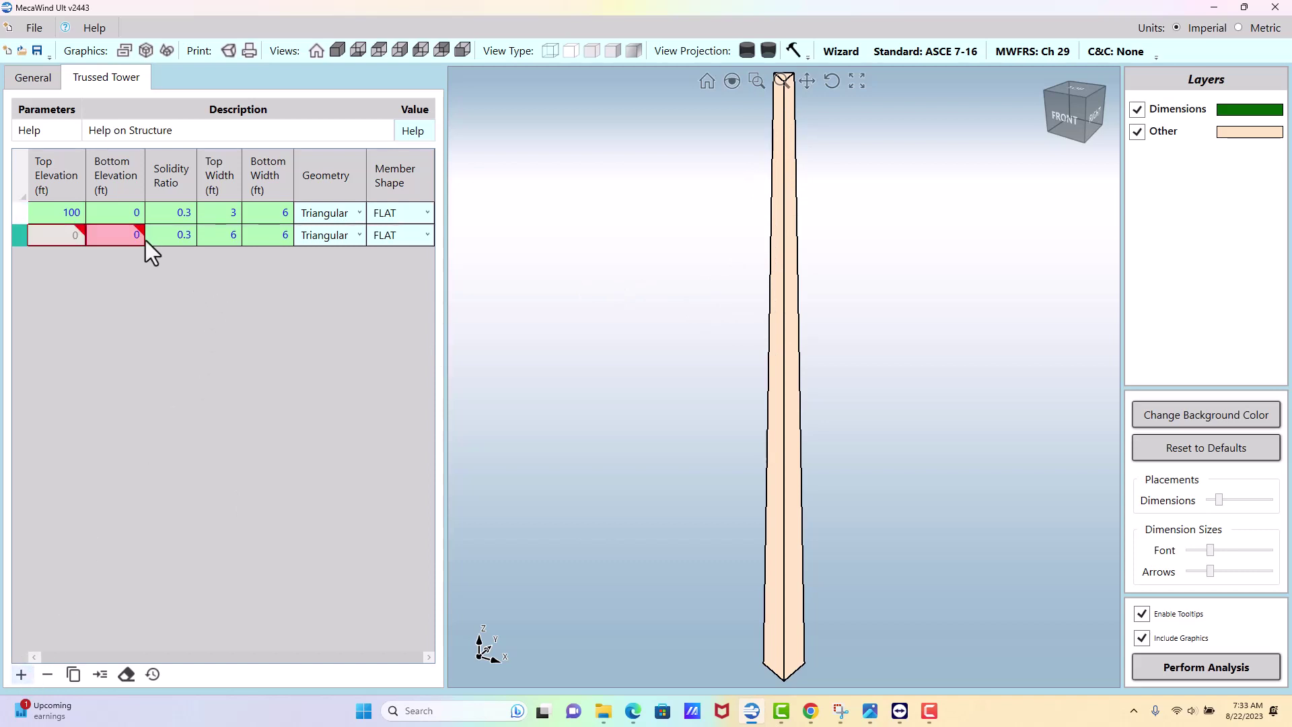
{"action": "left_click", "coordinate": [127, 212]}
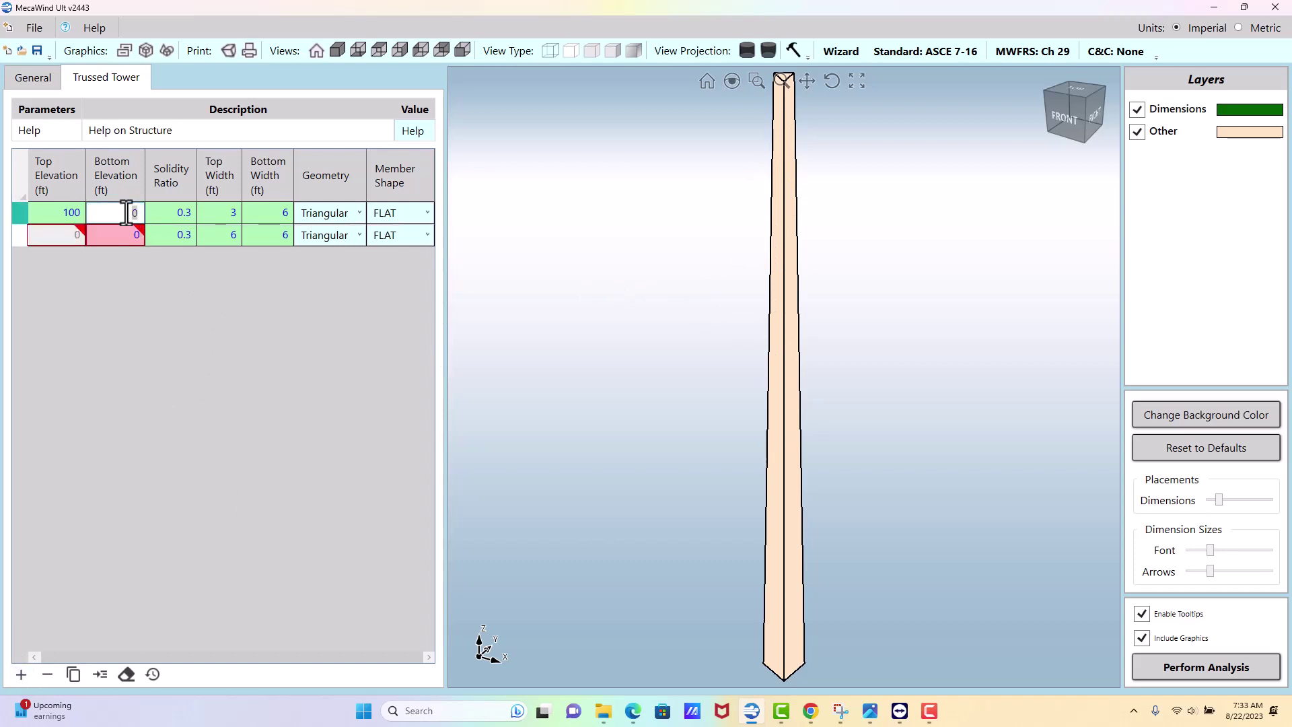
{"action": "type", "text": "70"}
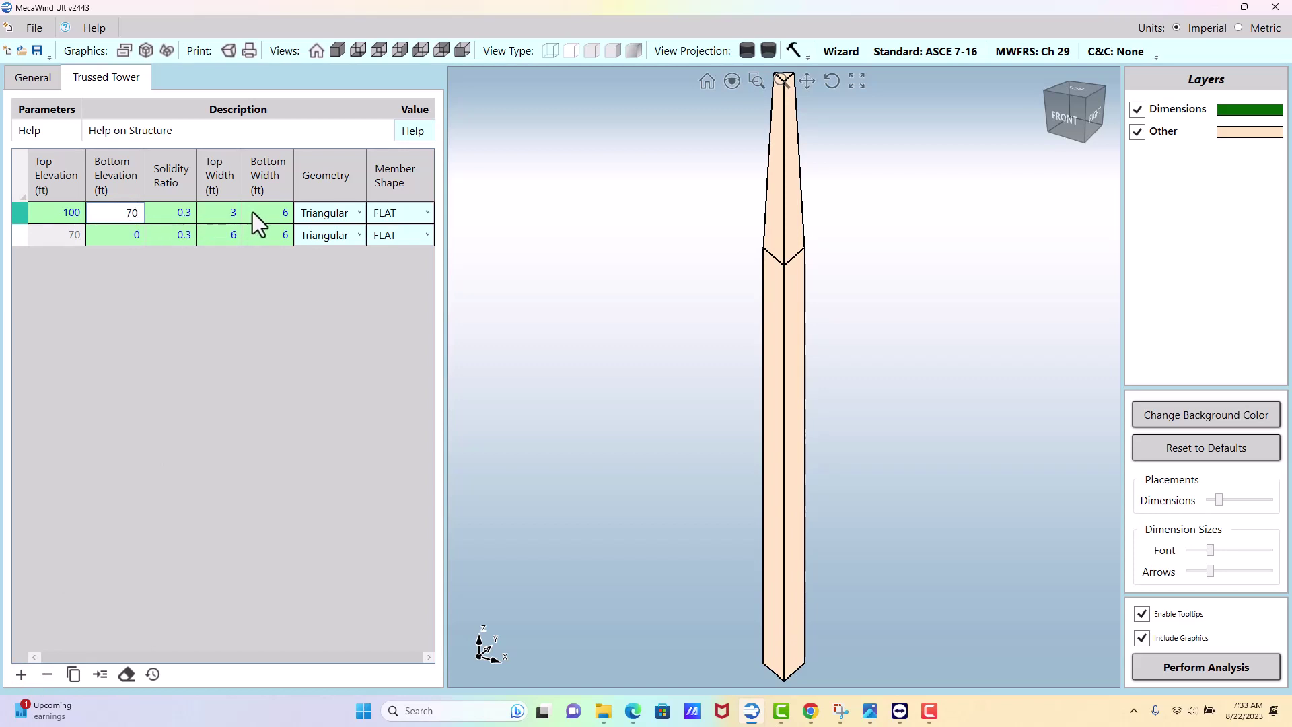
{"action": "left_click", "coordinate": [265, 213]}
{"action": "type", "text": "3"}
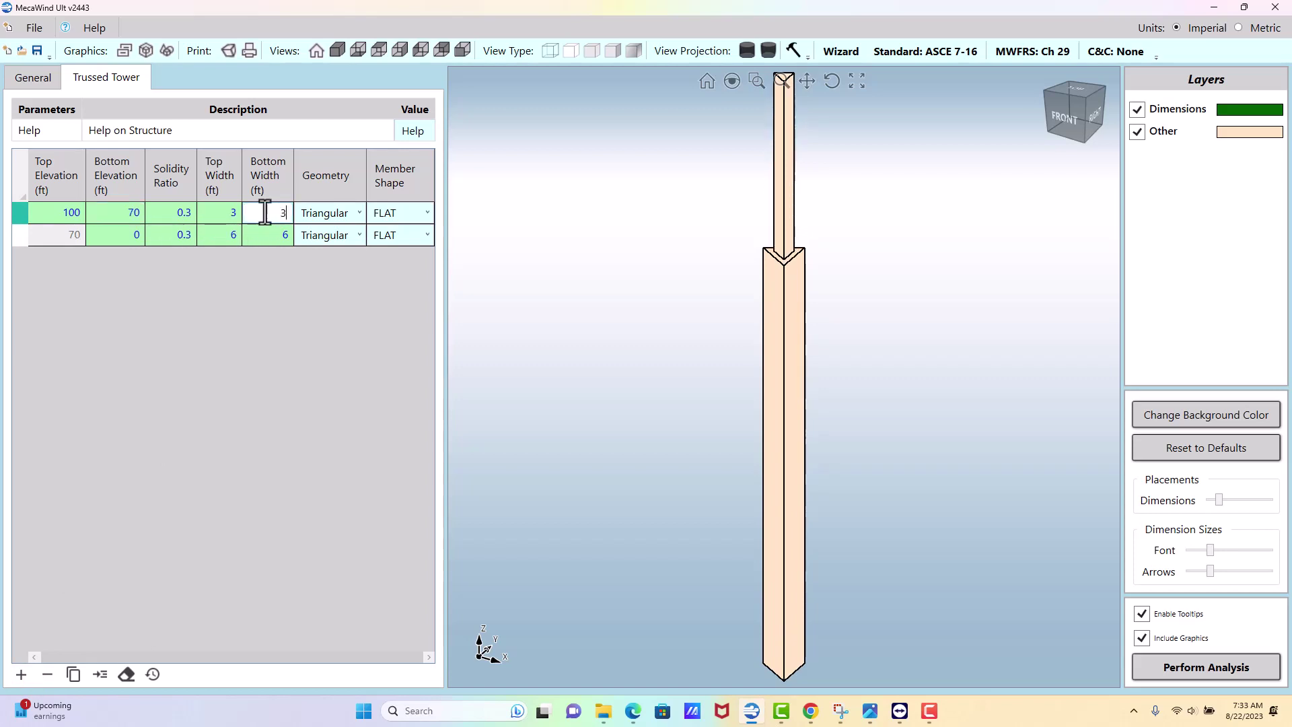
{"action": "left_click", "coordinate": [125, 235]}
{"action": "left_click", "coordinate": [216, 236]}
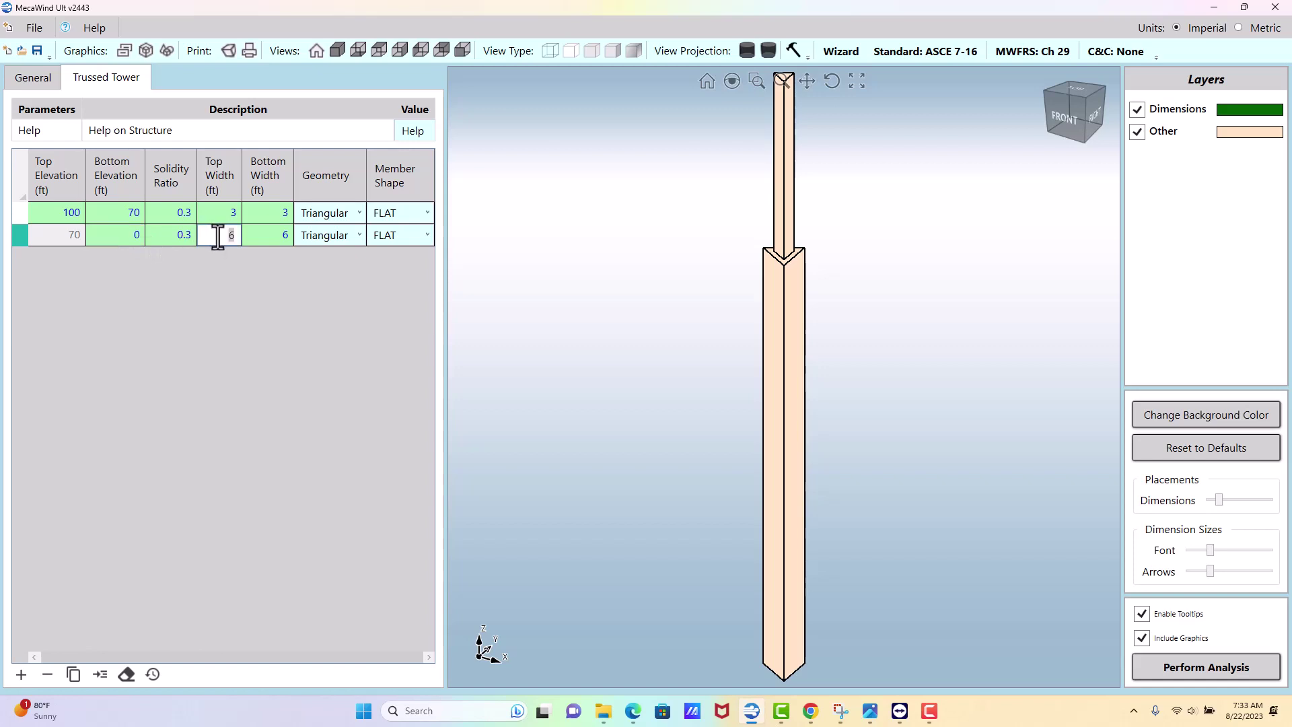
{"action": "type", "text": "3"}
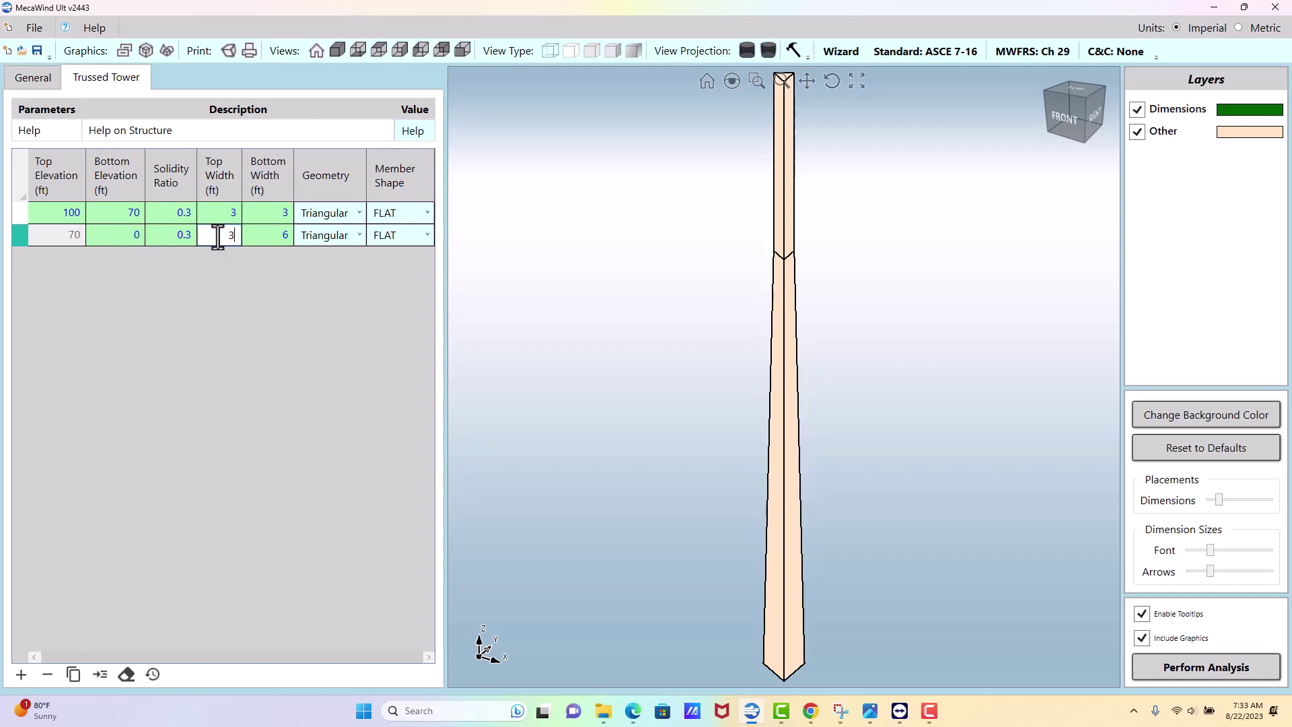
{"action": "left_click", "coordinate": [266, 236]}
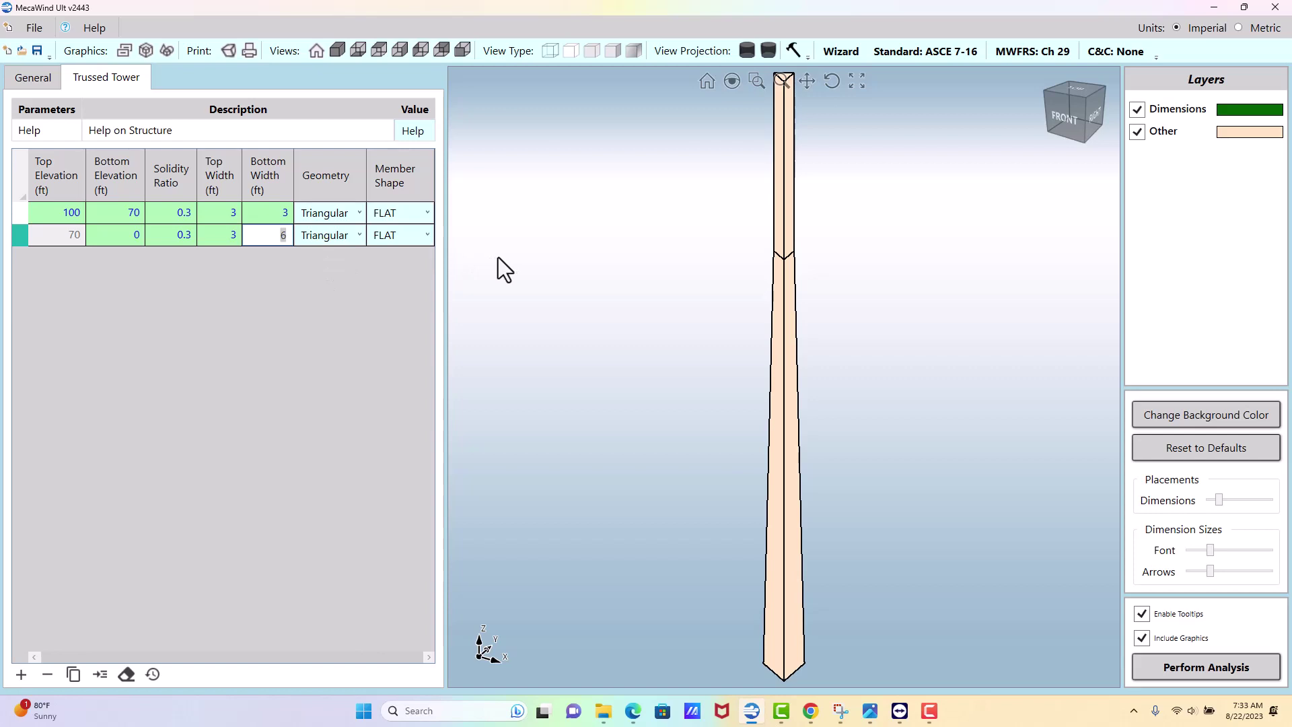